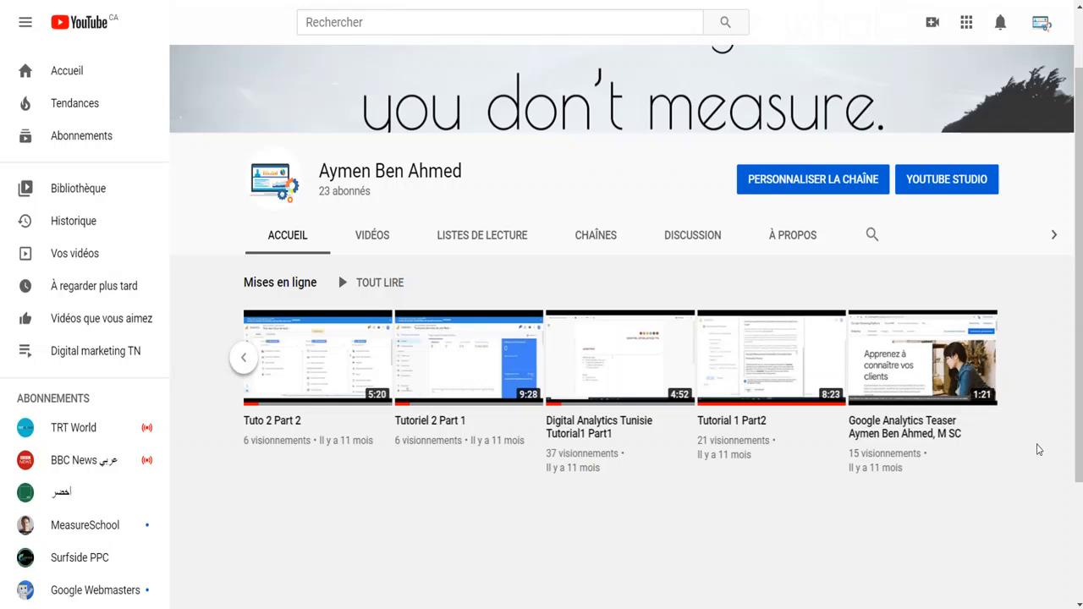
Open the Report Gallery from the Data Studio help resources to view the featured reports
scroll(1039, 449, "up", 1)
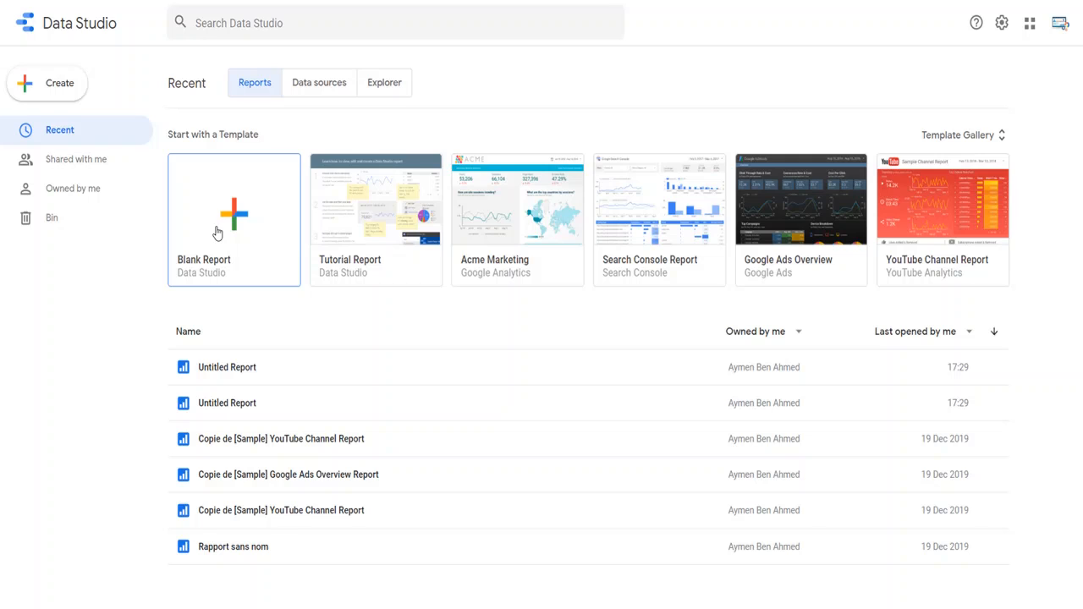
left_click(969, 27)
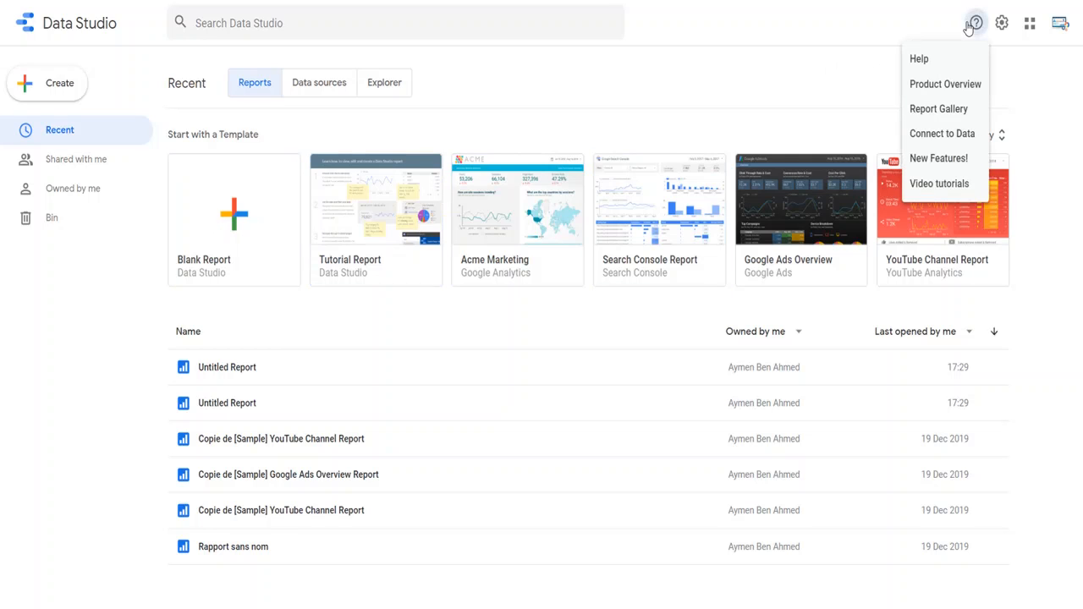
left_click(933, 110)
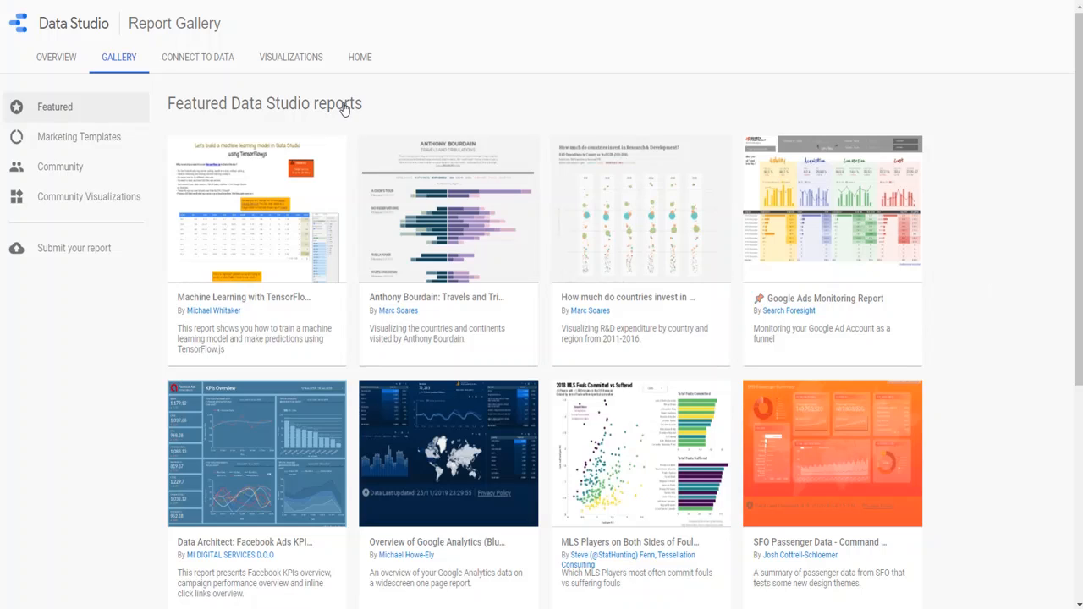
Search Google for "Data studio" and open the Data Studio Product Overview result
left_click(119, 1)
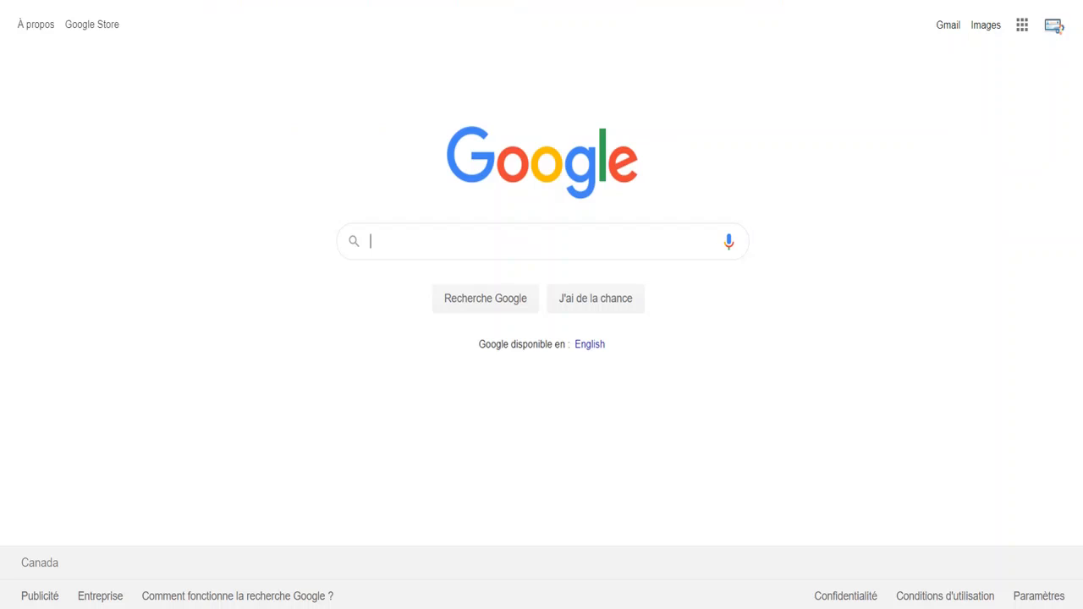
type("Data studio")
key("Return")
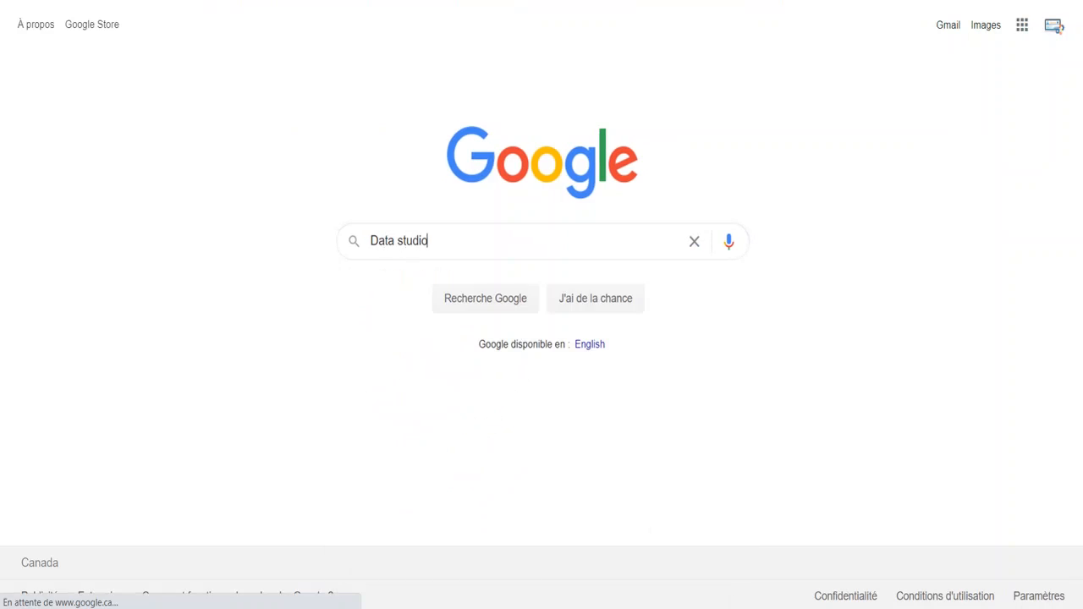
scroll(225, 350, "down", 1)
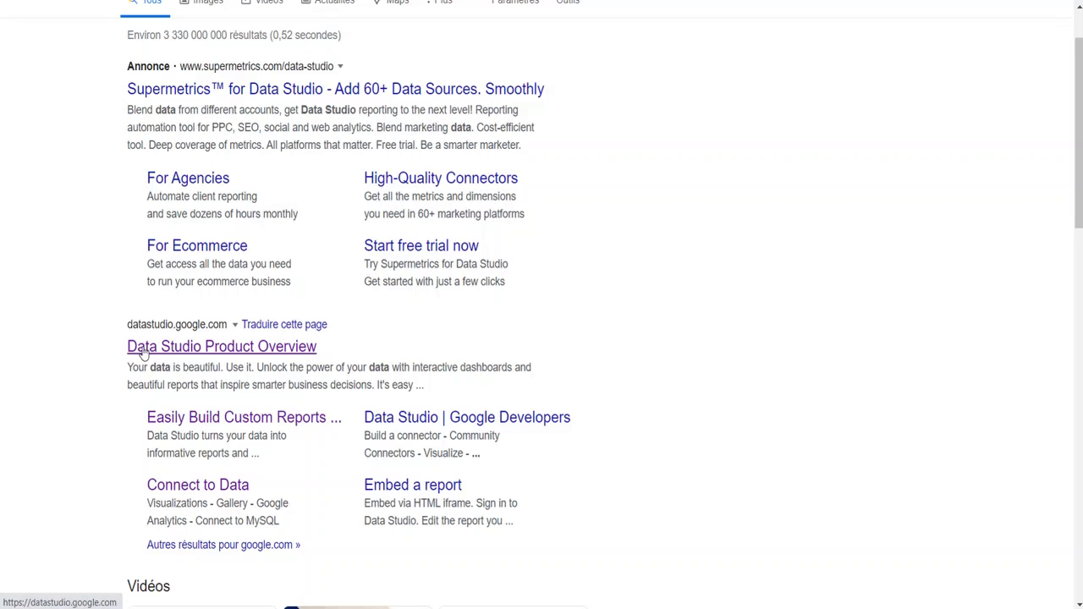
left_click(144, 353)
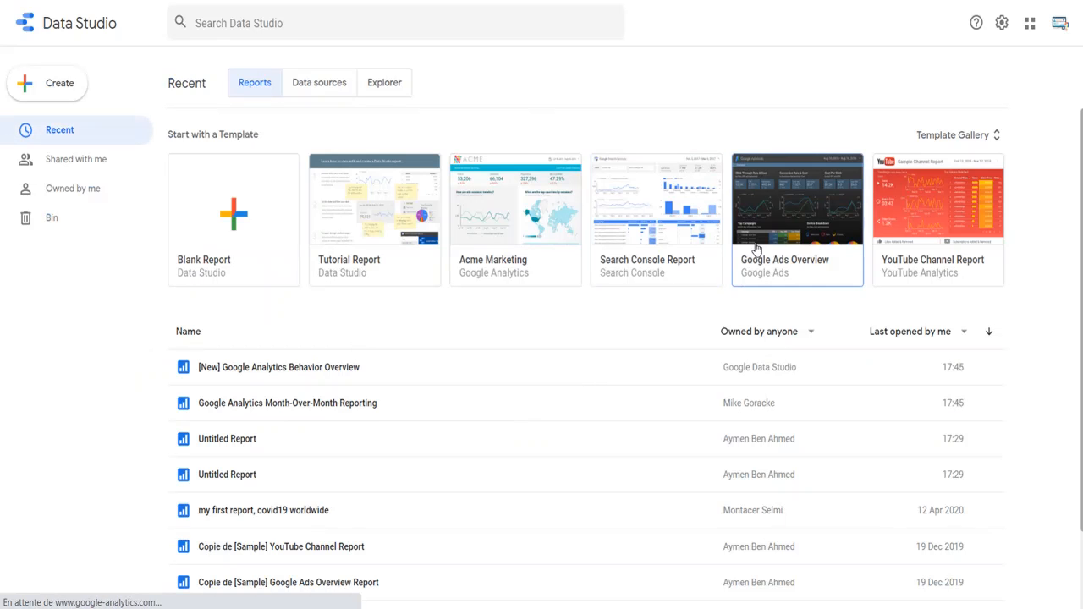
Look over the marketing preferences in the Data Studio user settings and close them without saving
left_click(1063, 29)
left_click(773, 72)
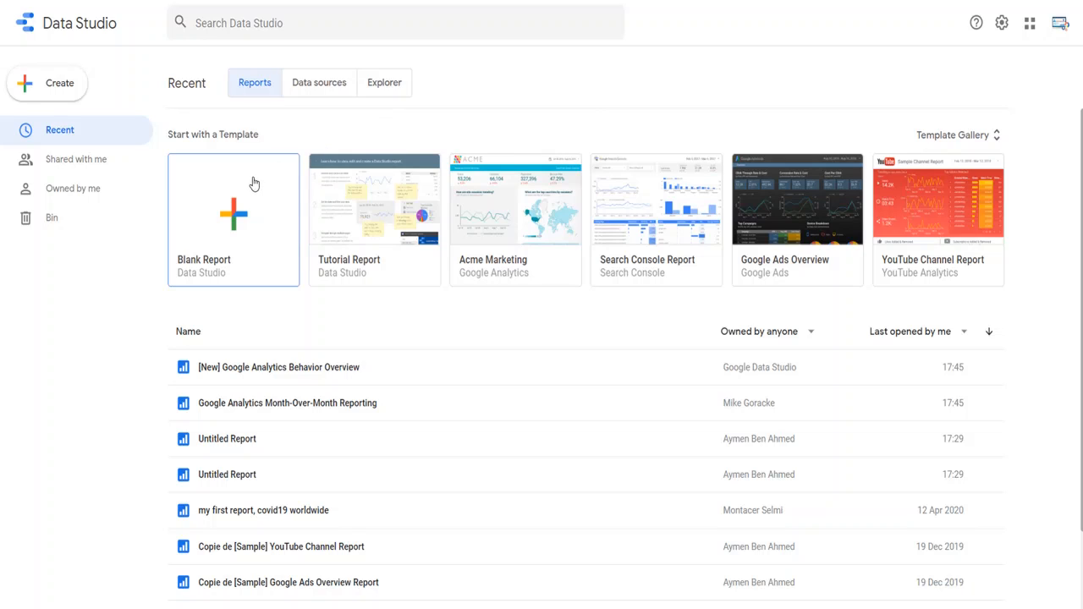
left_click(1002, 27)
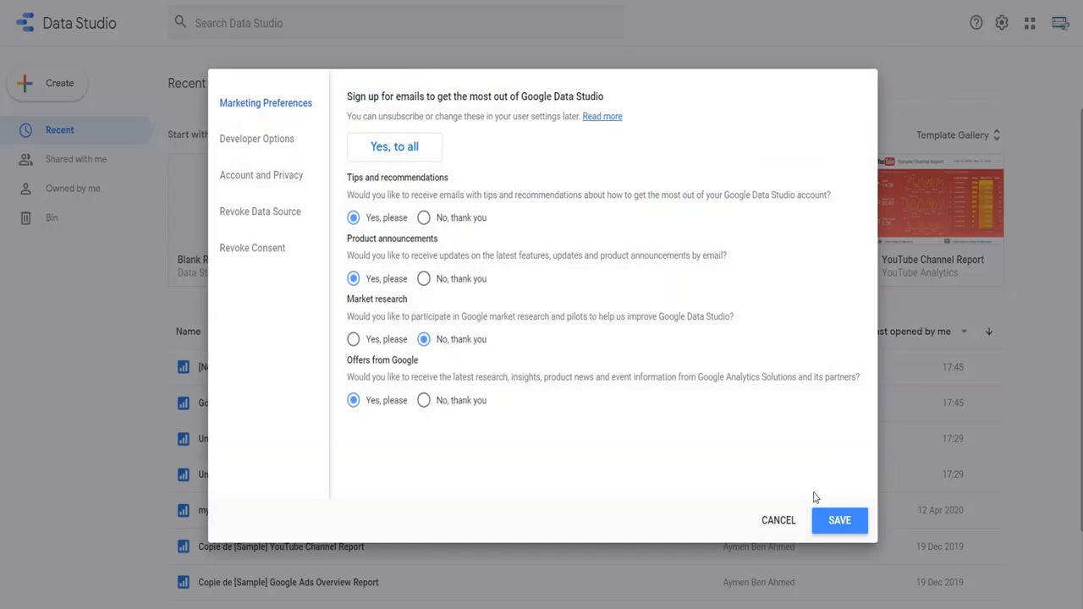
left_click(776, 519)
Open the Data Studio video tutorials help page and look through its walk-through and Hangouts on Air videos
left_click(977, 23)
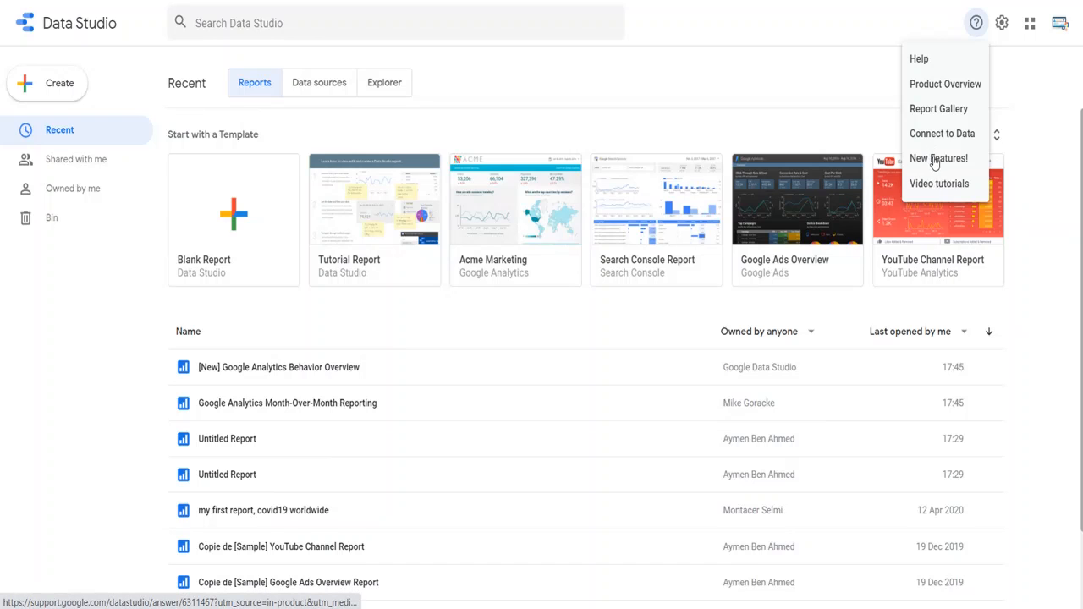
left_click(938, 186)
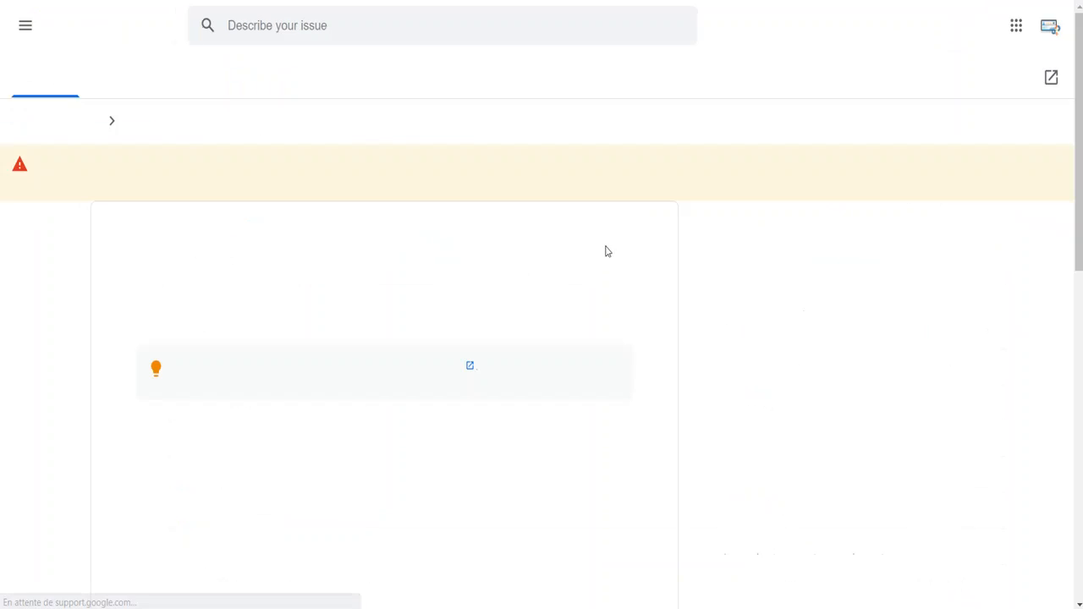
scroll(653, 293, "down", 4)
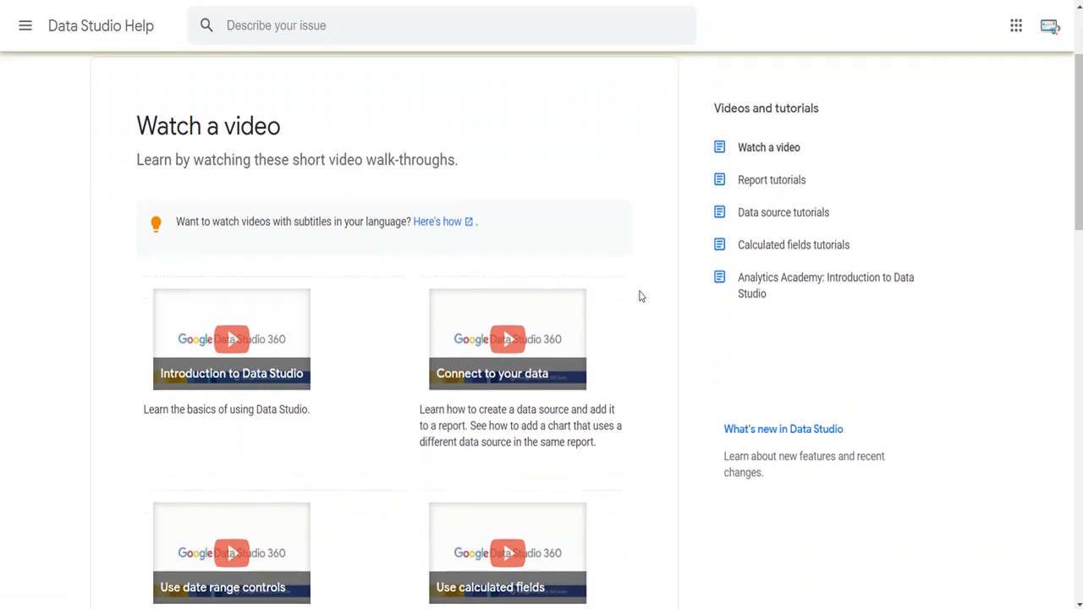
scroll(641, 295, "down", 2)
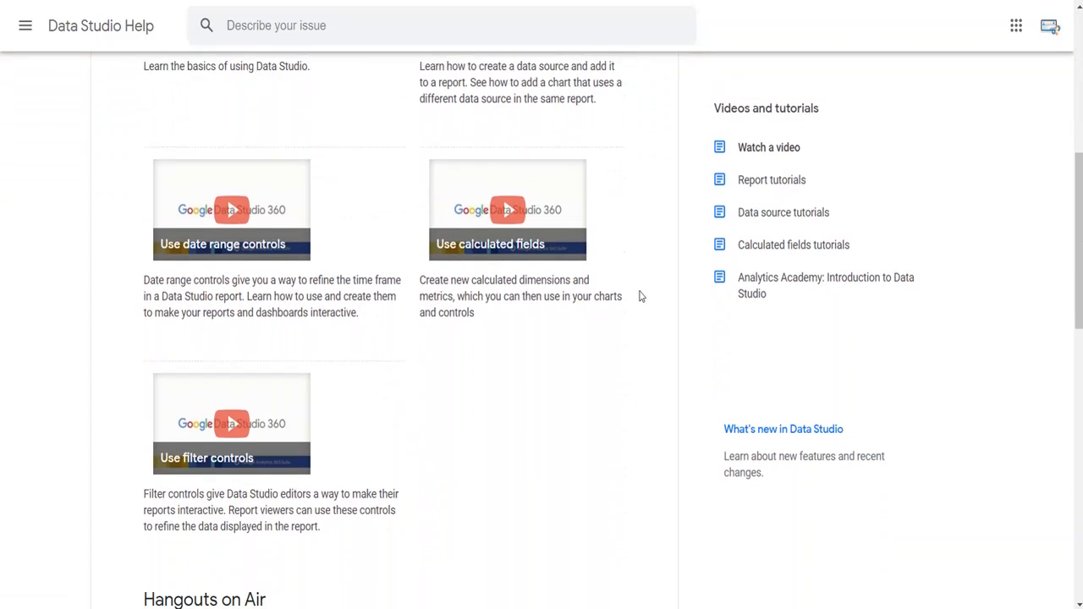
scroll(639, 297, "down", 3)
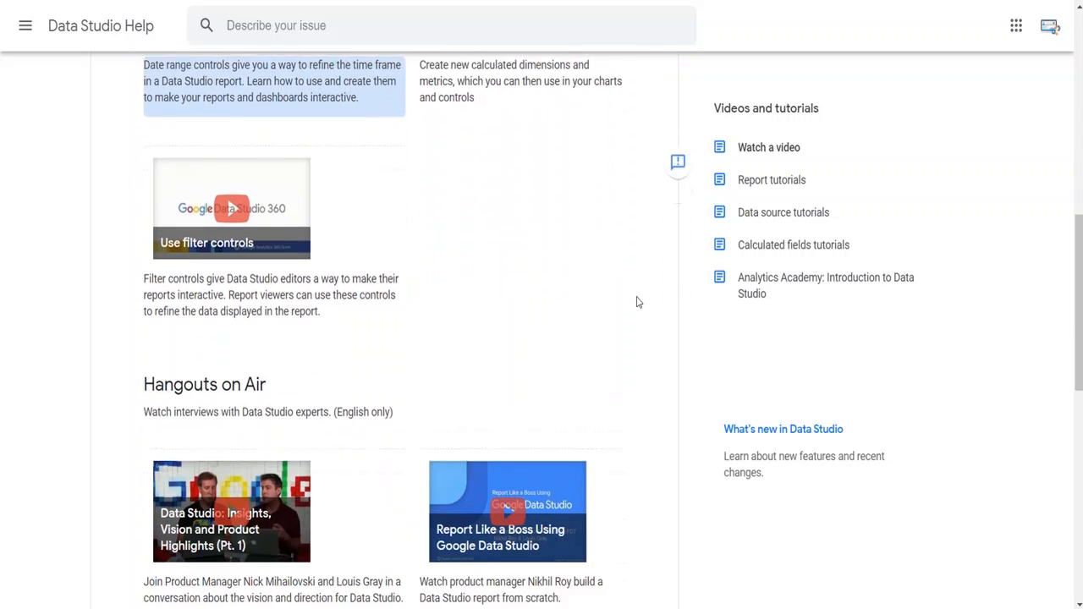
scroll(638, 302, "up", 10)
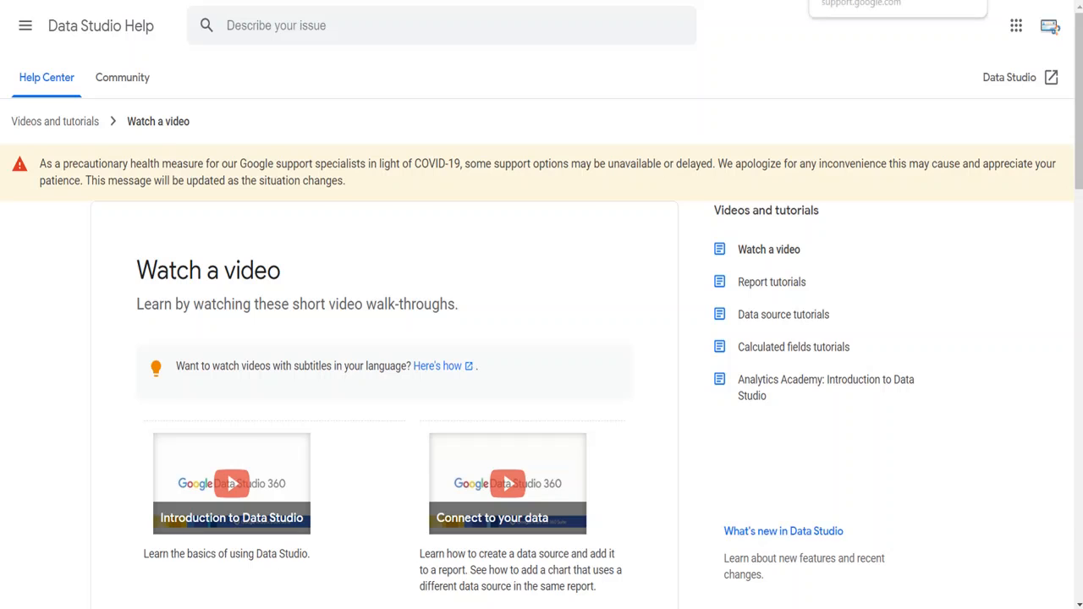
Return to the Data Studio home page and create a new blank report
left_click(964, 1)
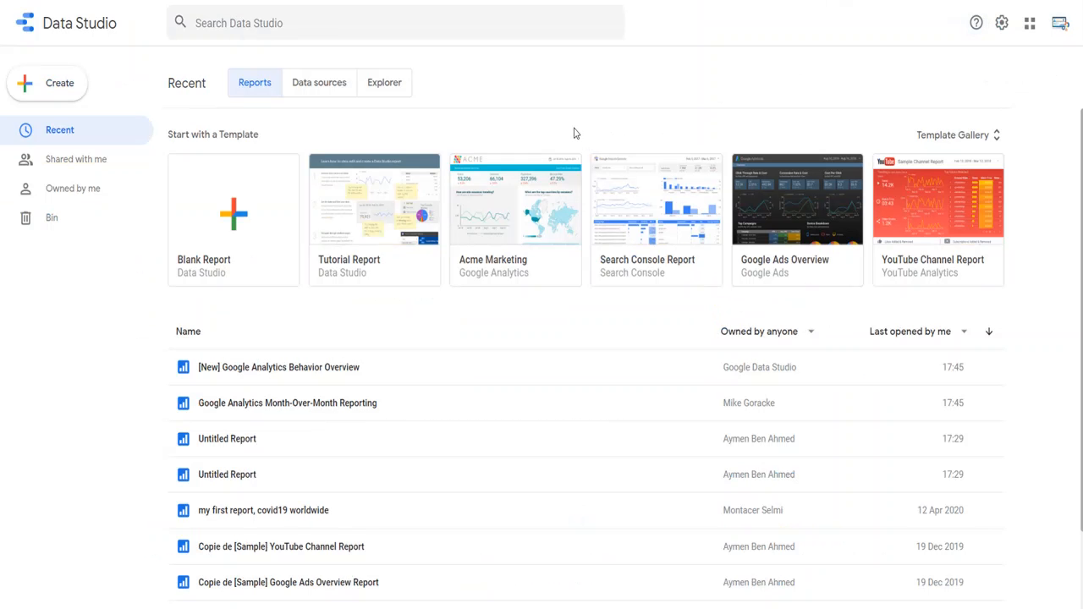
left_click(233, 214)
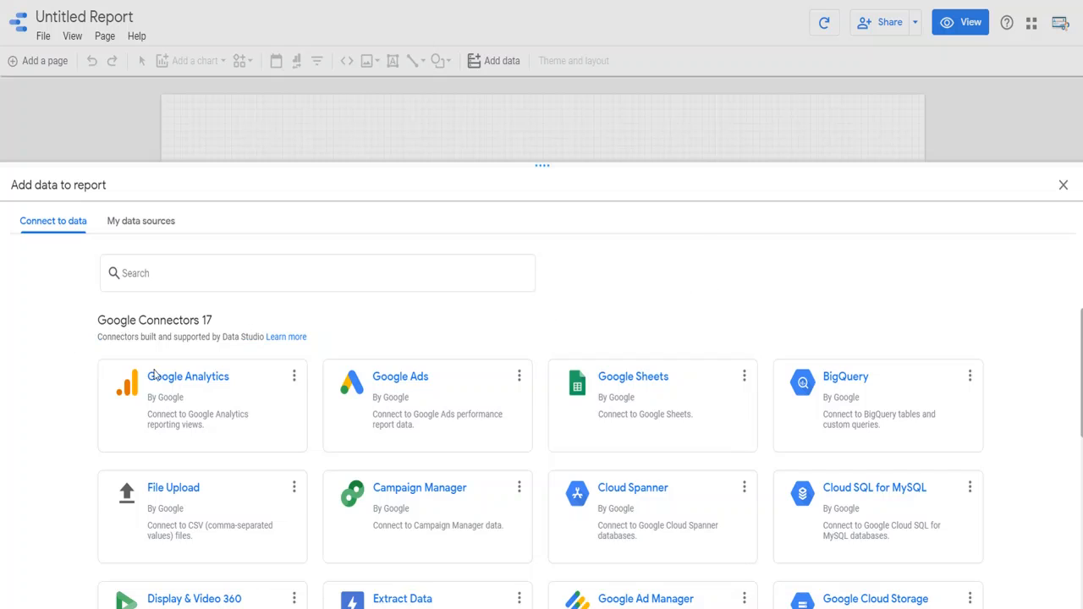
Look through the Google connectors available for adding data to the report, down to YouTube Analytics
scroll(186, 373, "down", 2)
scroll(296, 377, "up", 2)
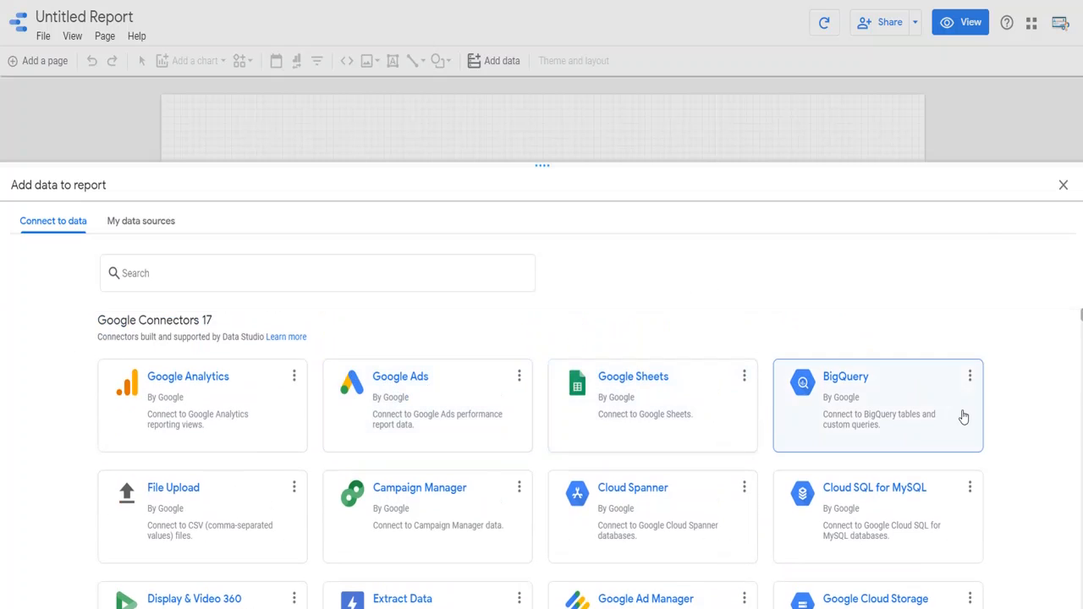
scroll(1021, 414, "down", 2)
scroll(1021, 414, "up", 2)
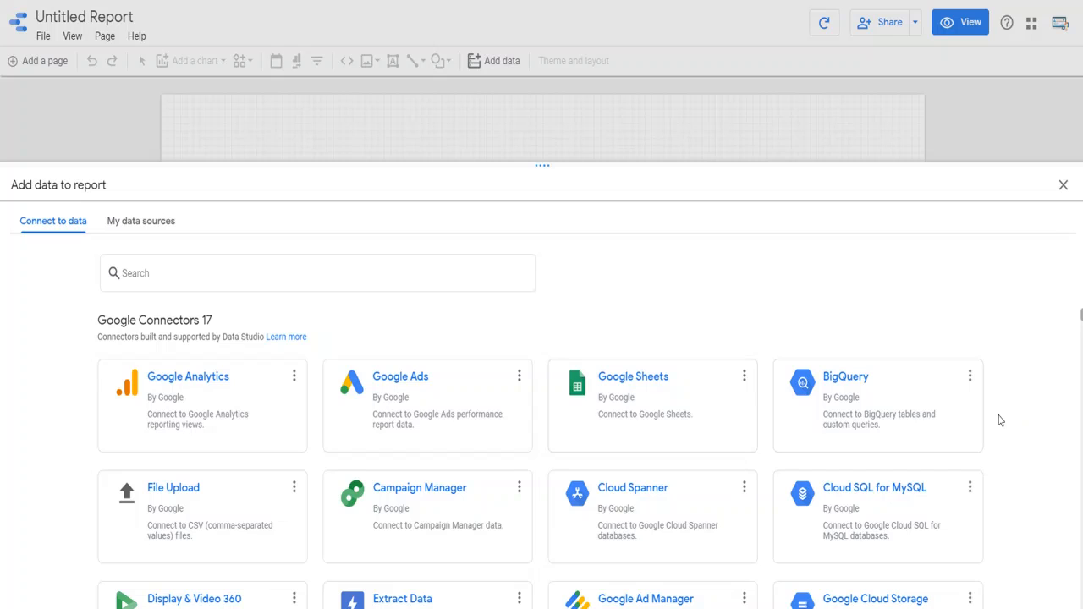
scroll(998, 420, "down", 4)
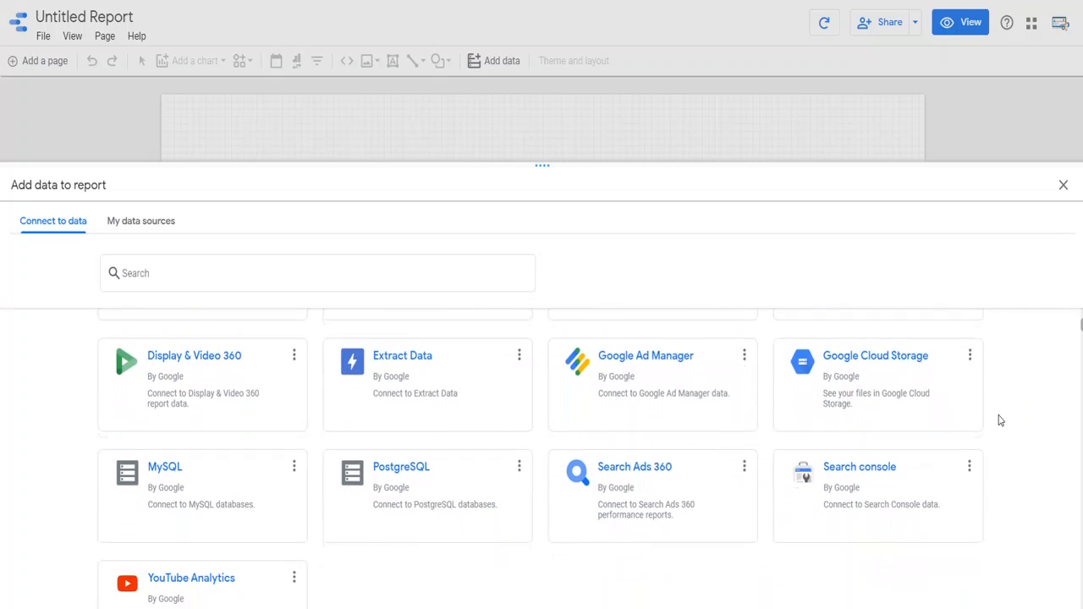
scroll(998, 421, "down", 1)
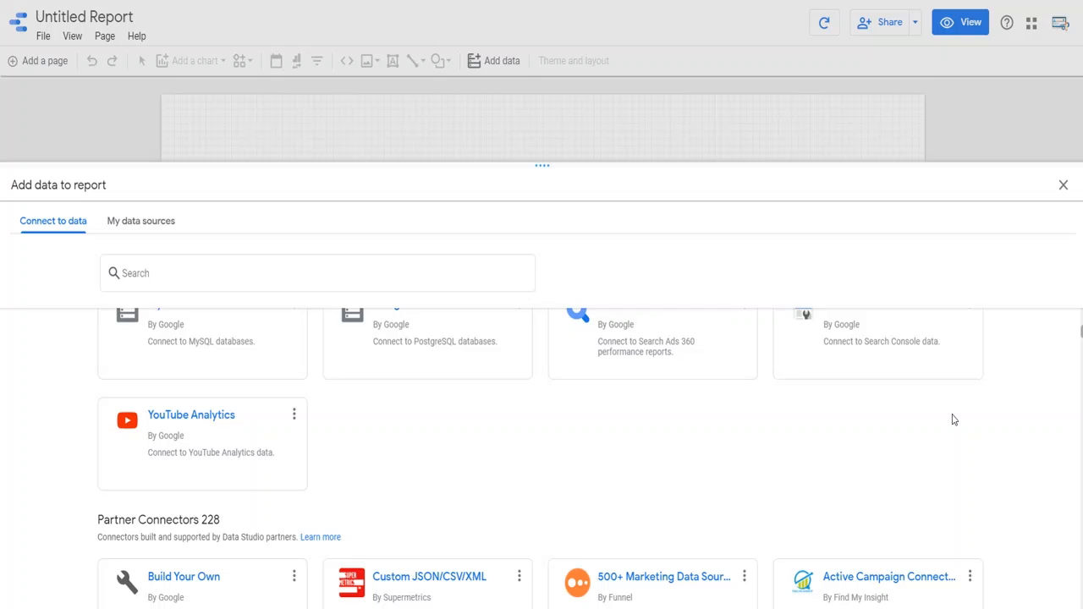
Browse the partner connectors to examine which third-party data sources can be connected to the report
scroll(1007, 437, "down", 2)
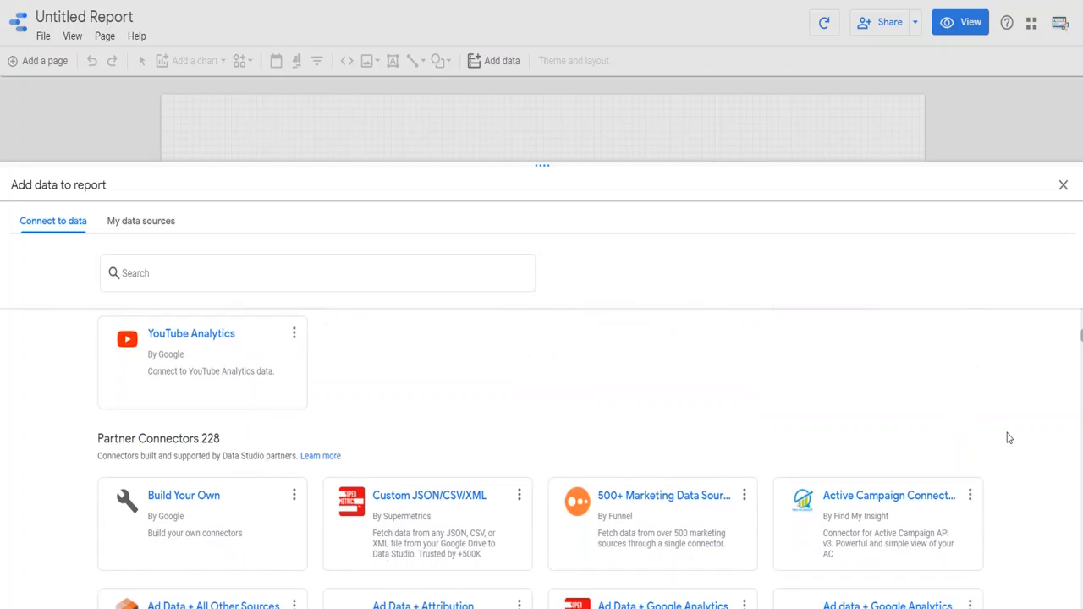
scroll(1007, 438, "down", 1)
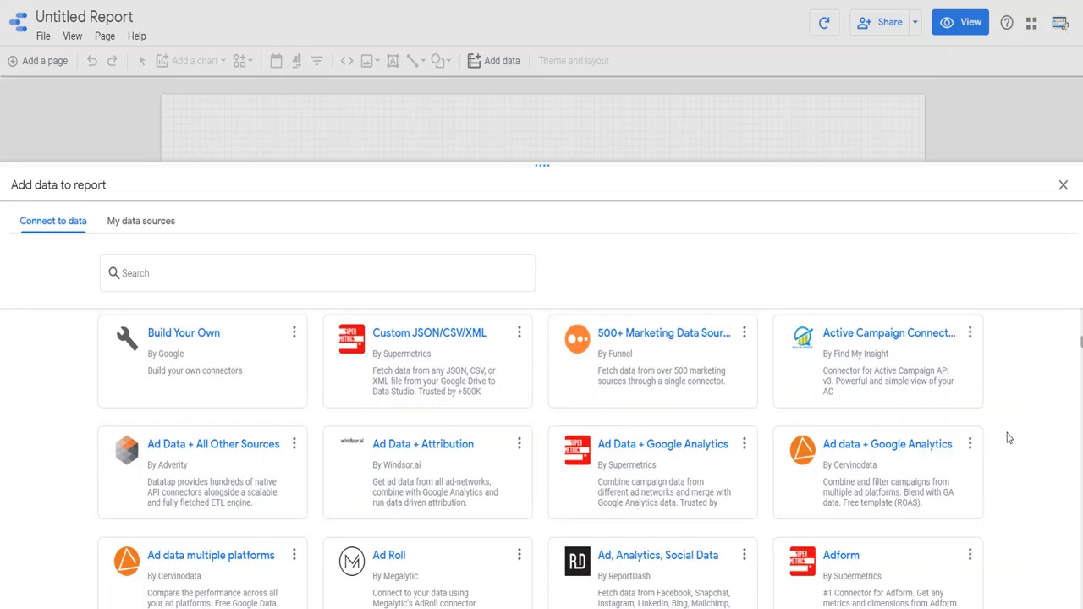
scroll(1007, 437, "down", 2)
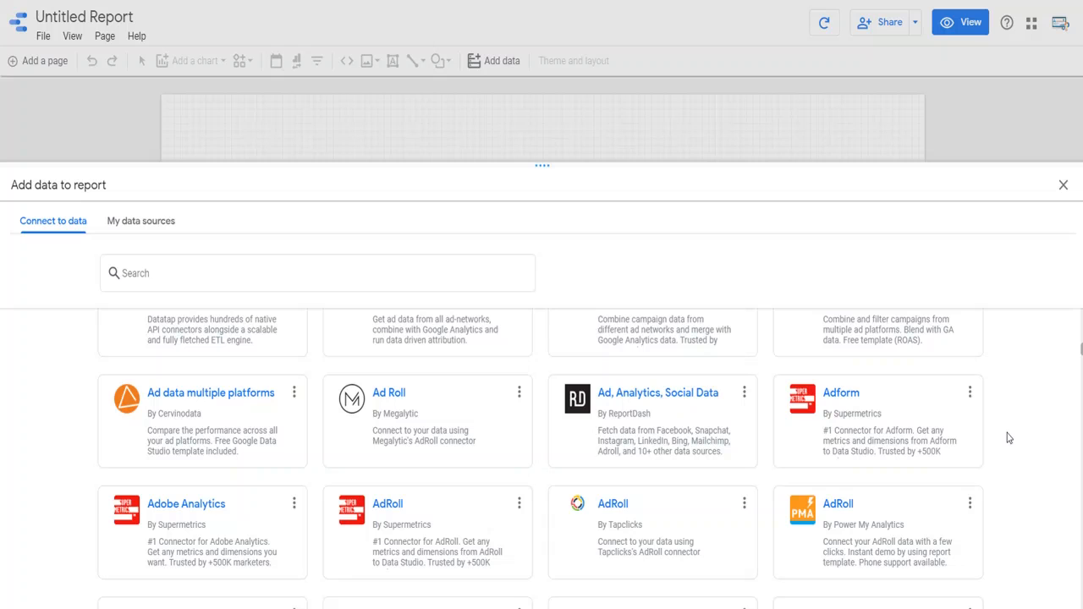
scroll(1007, 437, "down", 1)
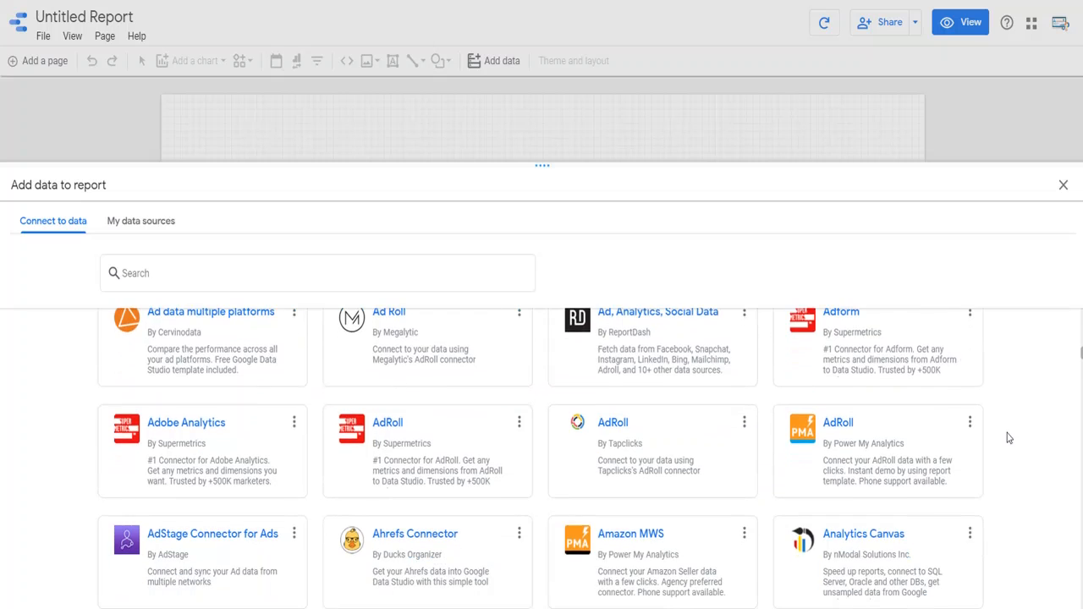
scroll(1007, 438, "down", 1)
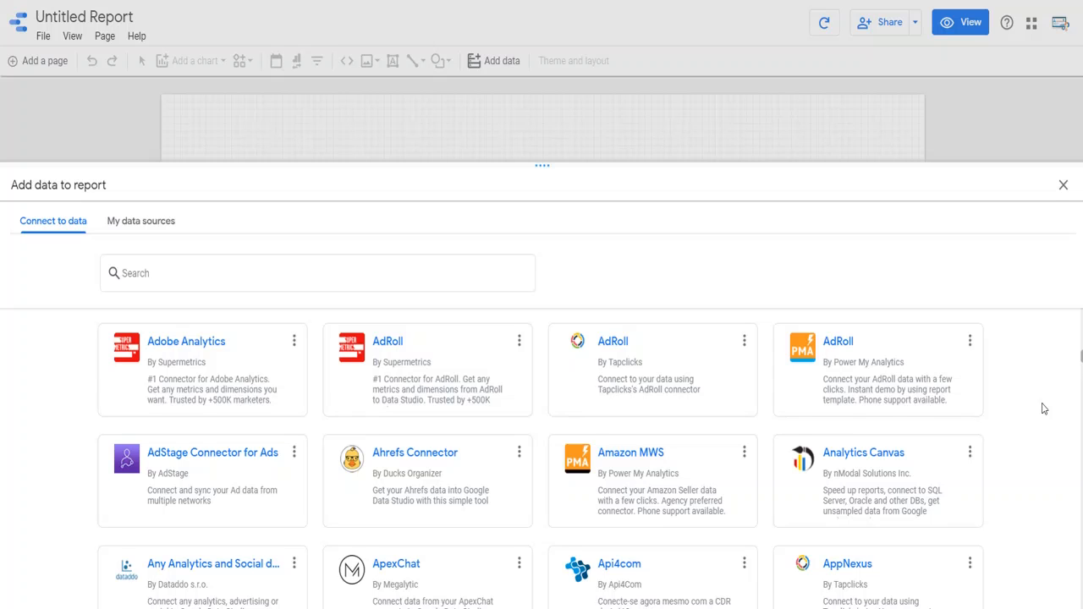
scroll(1043, 409, "down", 3)
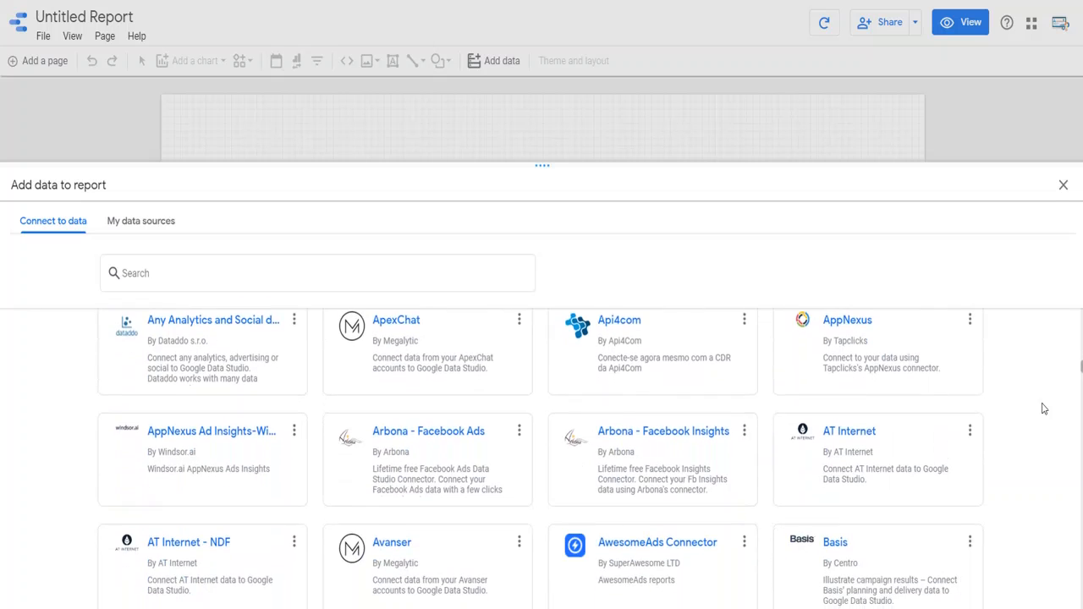
scroll(1043, 409, "down", 4)
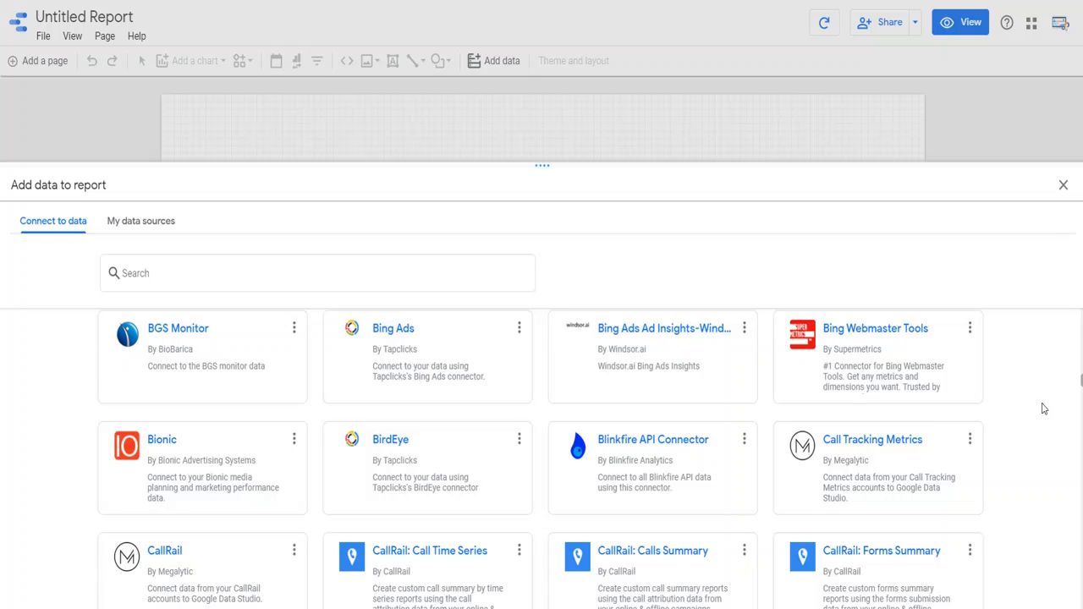
scroll(1043, 409, "down", 1)
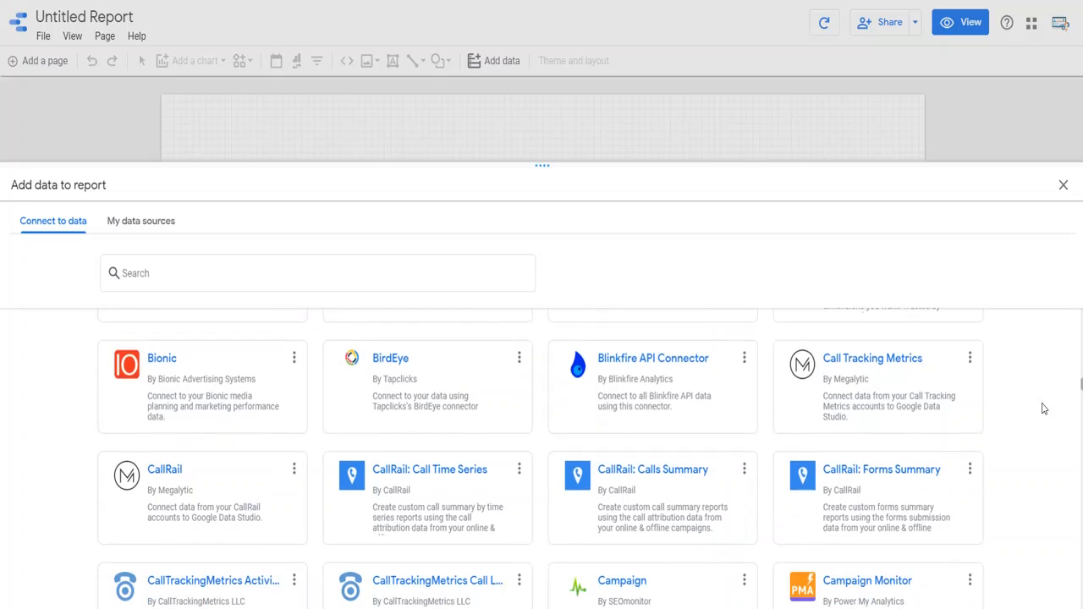
scroll(1044, 409, "down", 3)
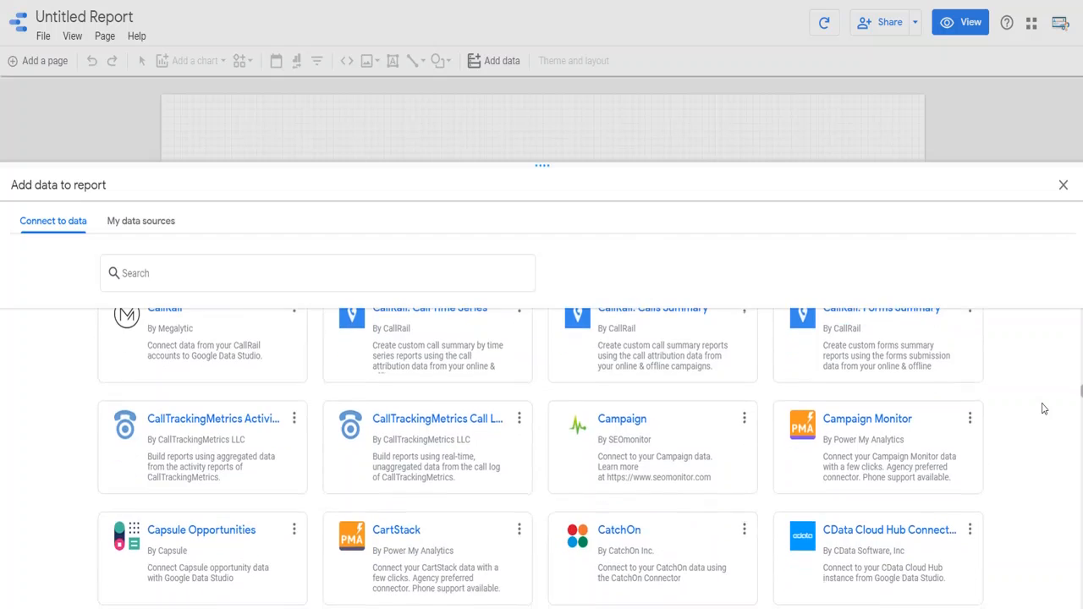
scroll(1043, 409, "down", 2)
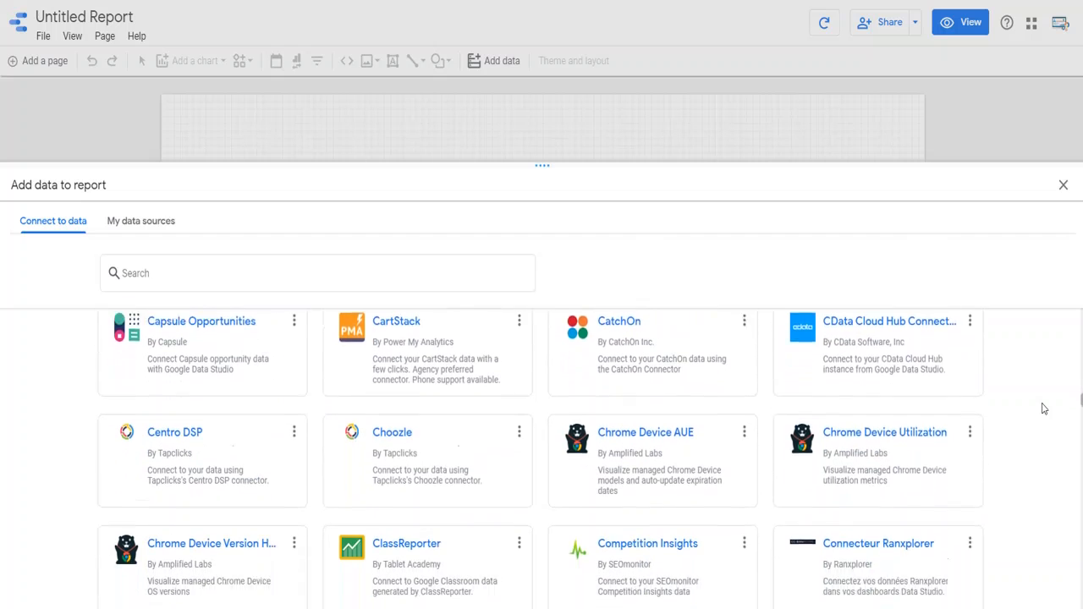
Search the data connectors for "Facebook" and look through the matching partner connectors
left_click(160, 275)
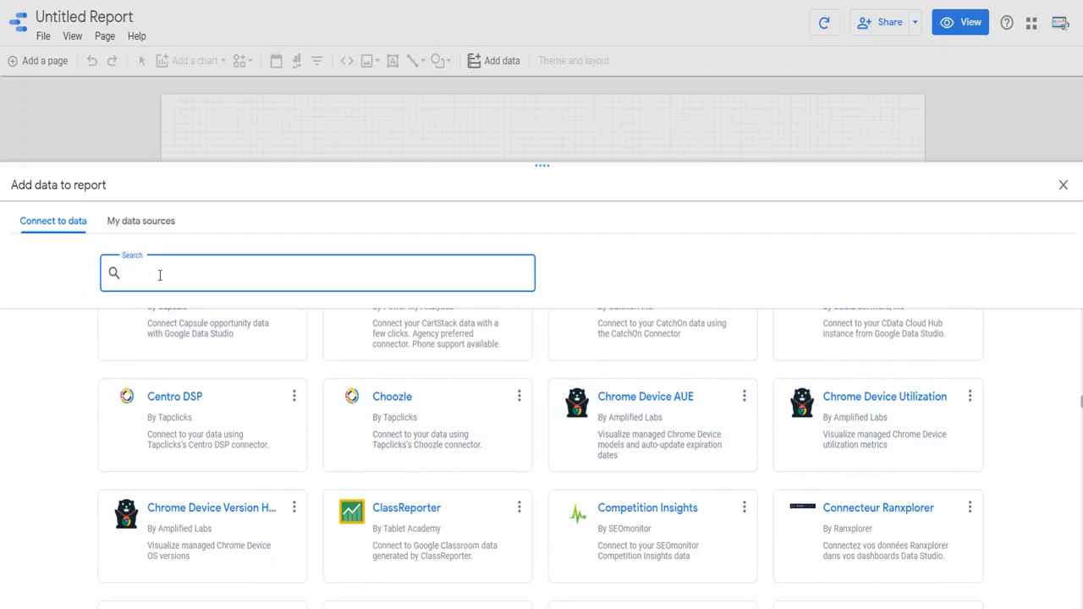
type("Facebook")
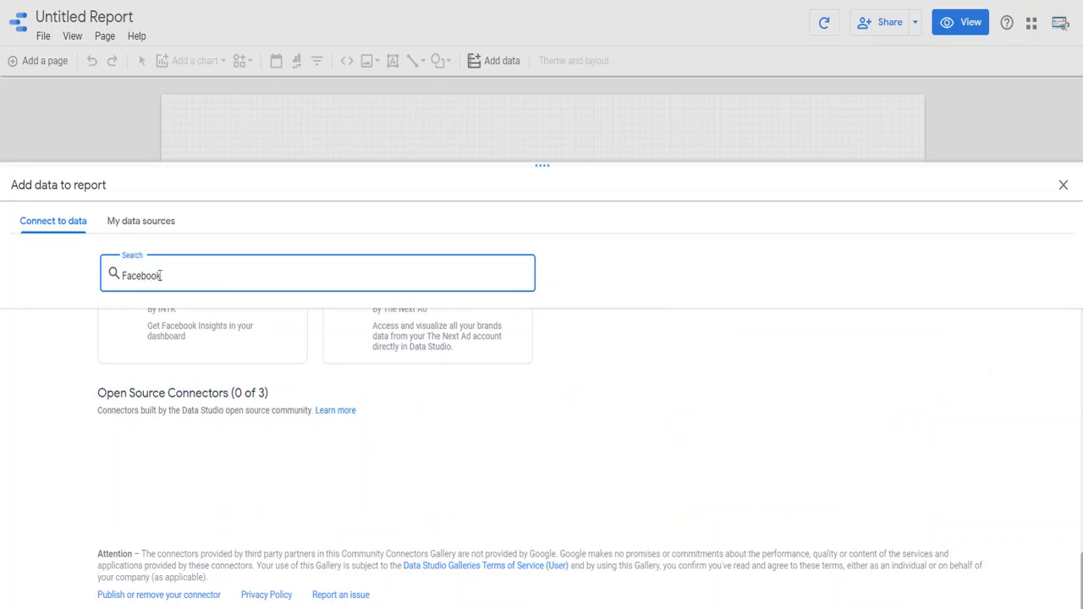
scroll(331, 506, "up", 3)
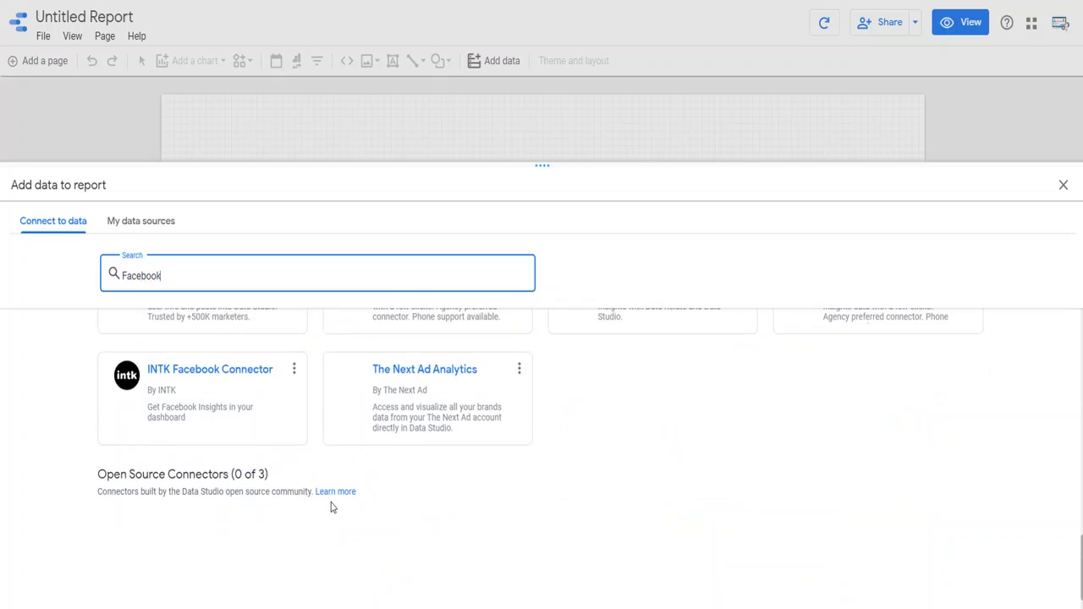
scroll(406, 434, "up", 3)
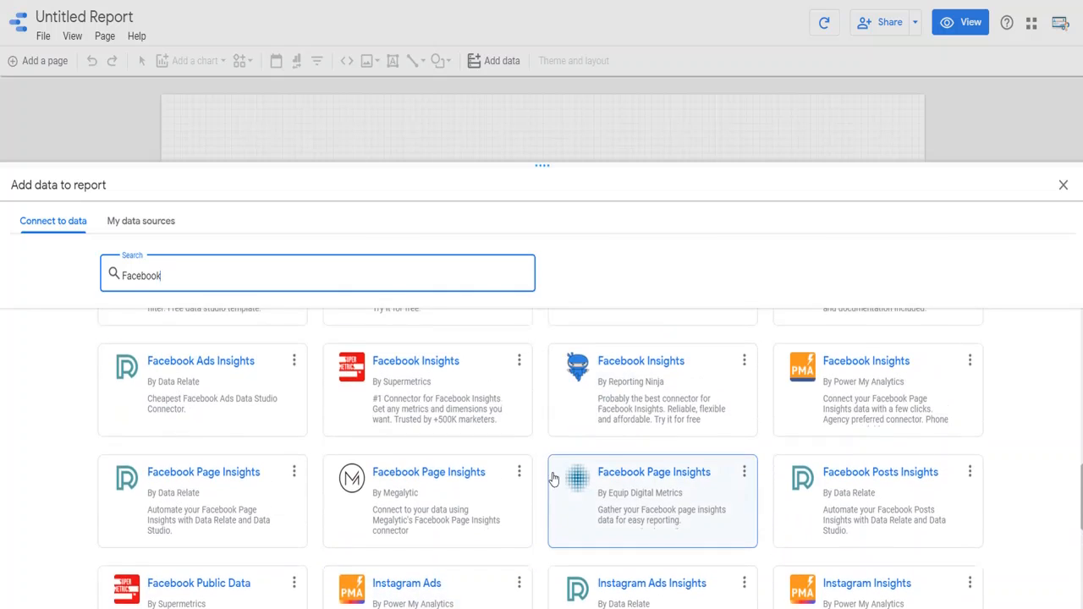
Review the partner connectors matching Facebook, including the Facebook Ads ones
scroll(894, 453, "up", 3)
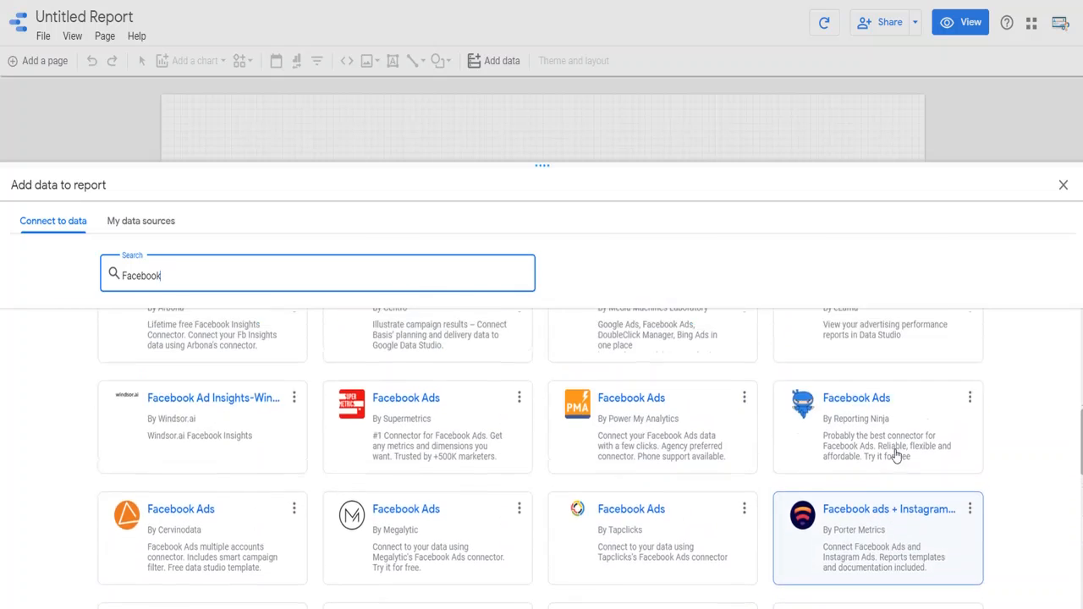
scroll(896, 456, "up", 5)
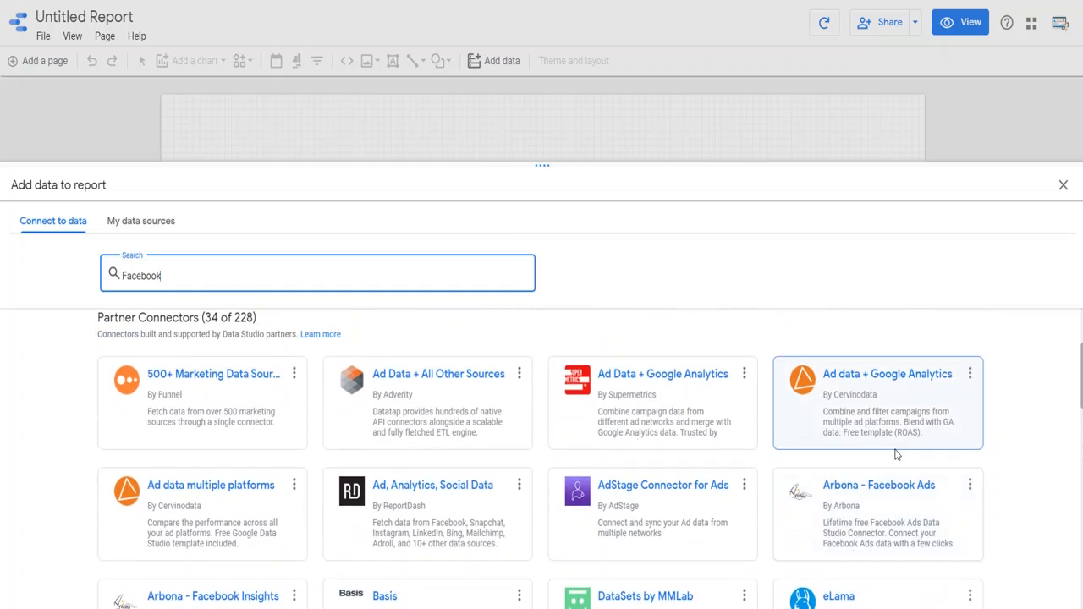
scroll(1001, 396, "down", 5)
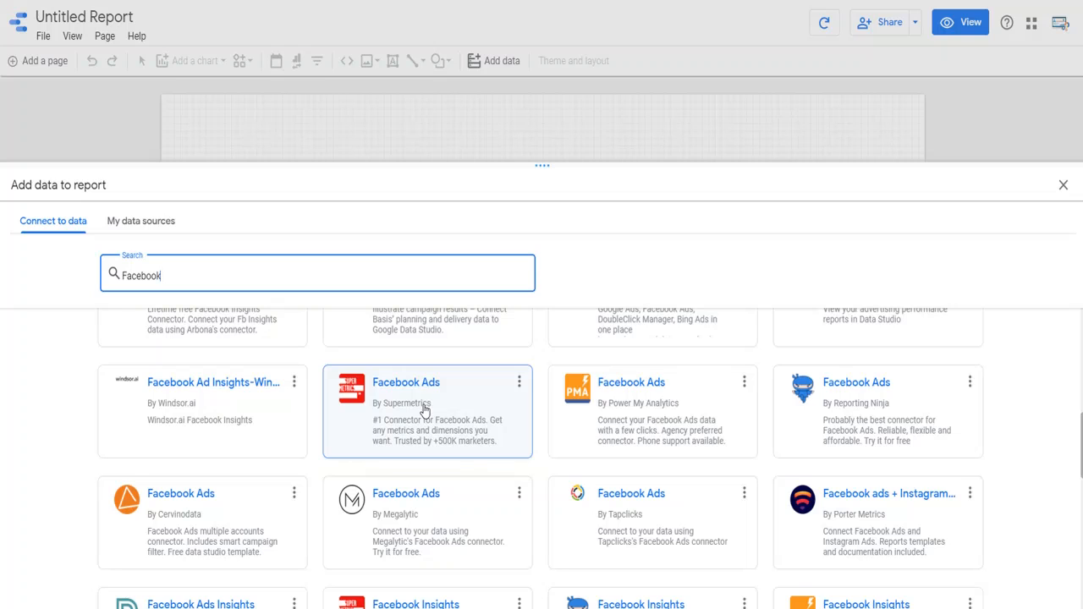
Clear the connector search and authorise the Google Analytics connector to access the account
double_click(254, 273)
key("BackSpace")
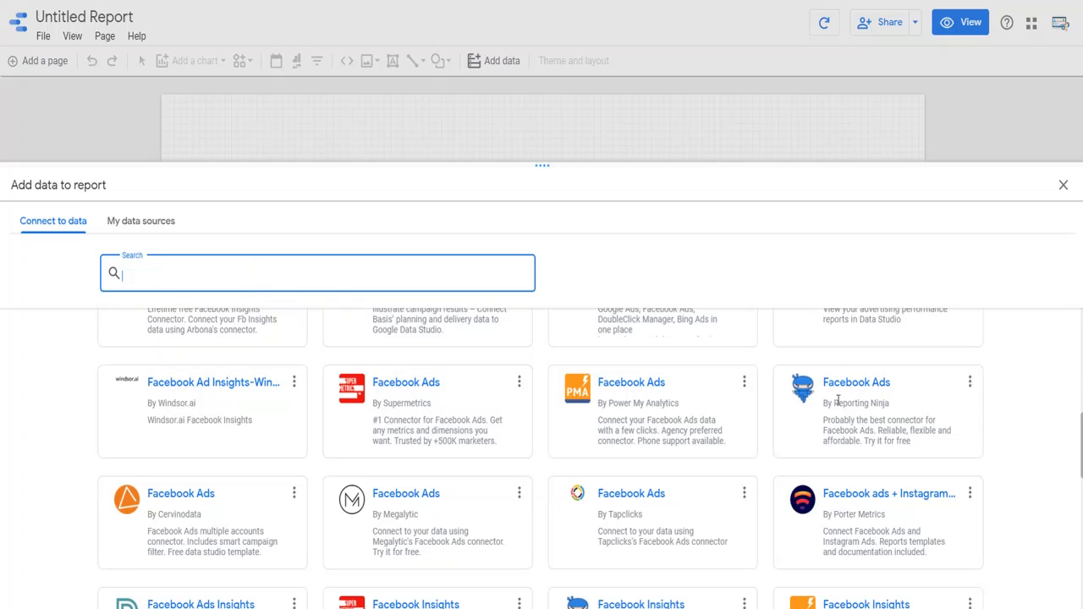
scroll(990, 338, "up", 2)
scroll(998, 386, "up", 10)
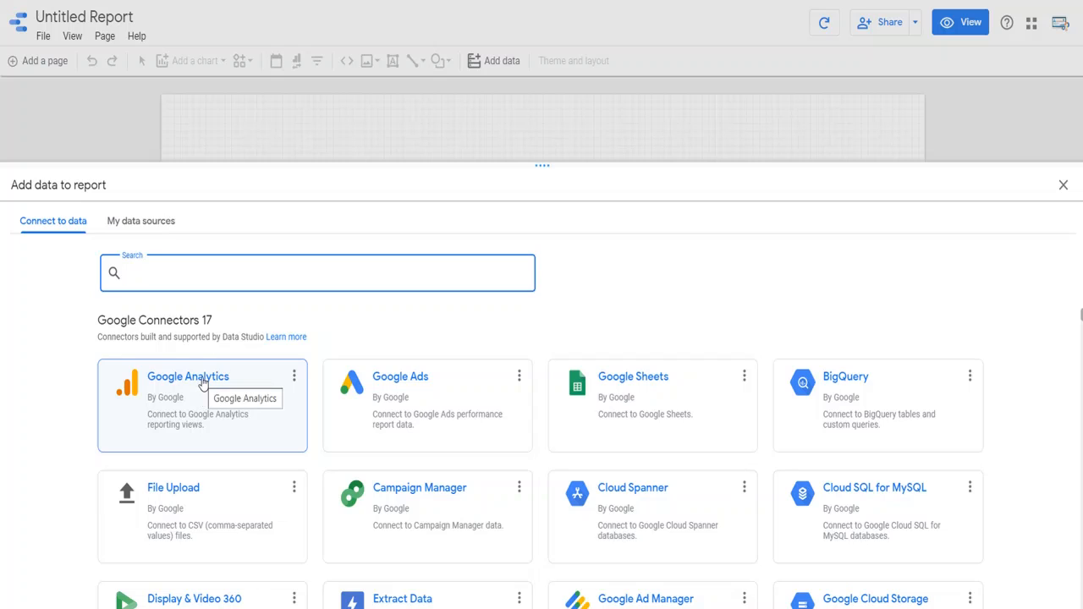
left_click(204, 383)
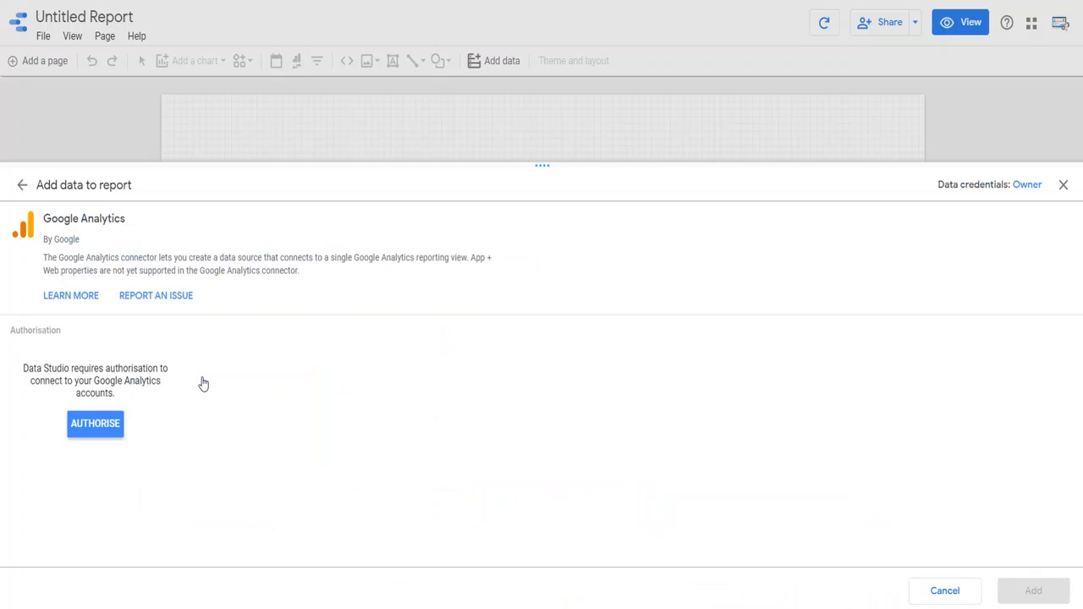
left_click(96, 426)
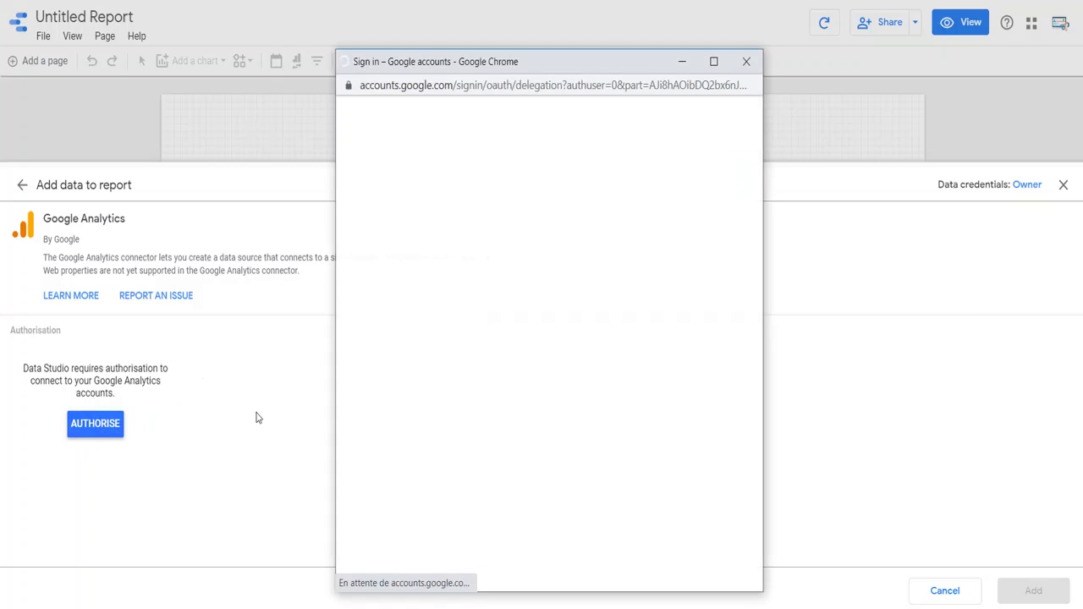
left_click(428, 364)
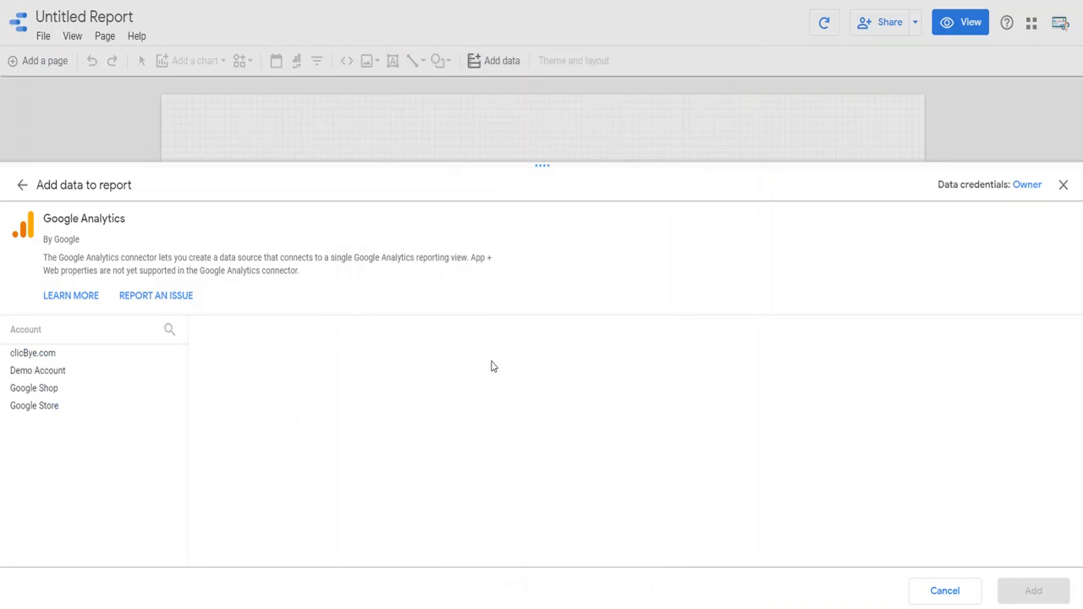
Add 1 Master View from the Demo Account's Google Merchandise Store property to the report
left_click(39, 372)
left_click(256, 359)
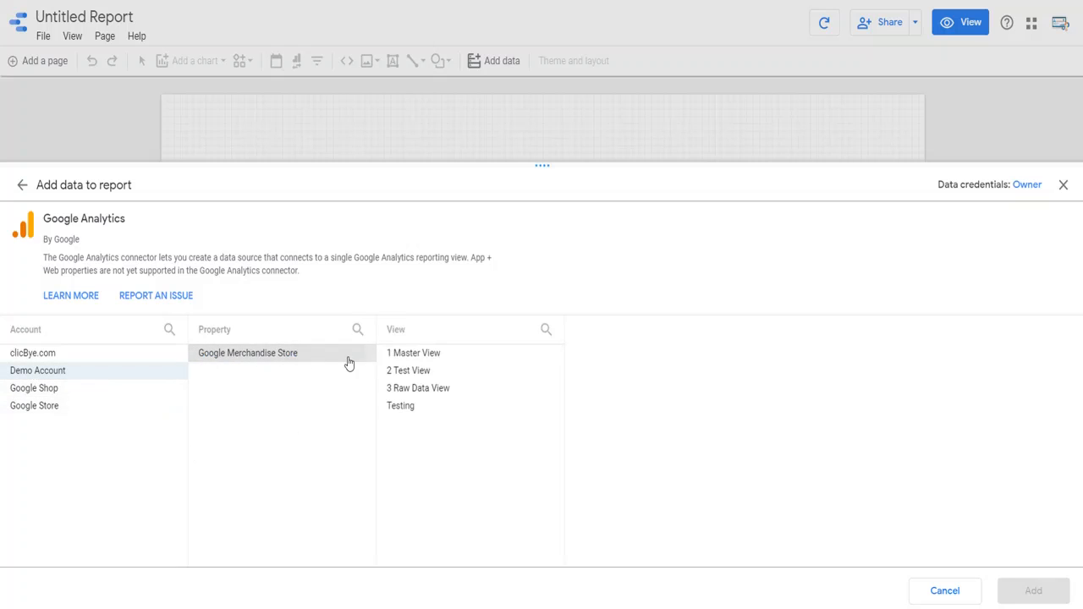
left_click(414, 355)
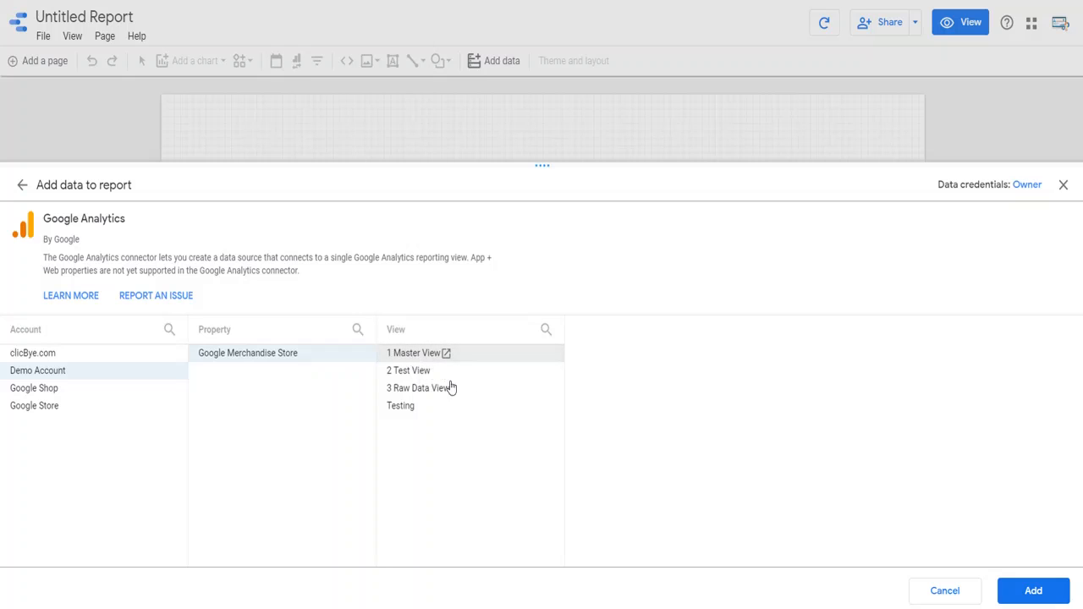
left_click(1064, 589)
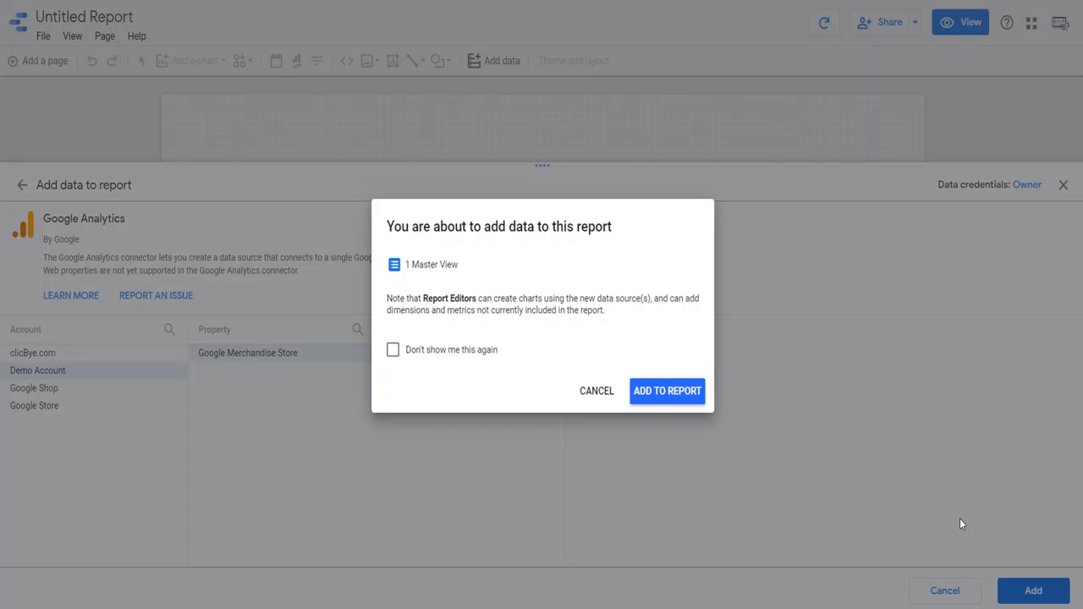
left_click(667, 391)
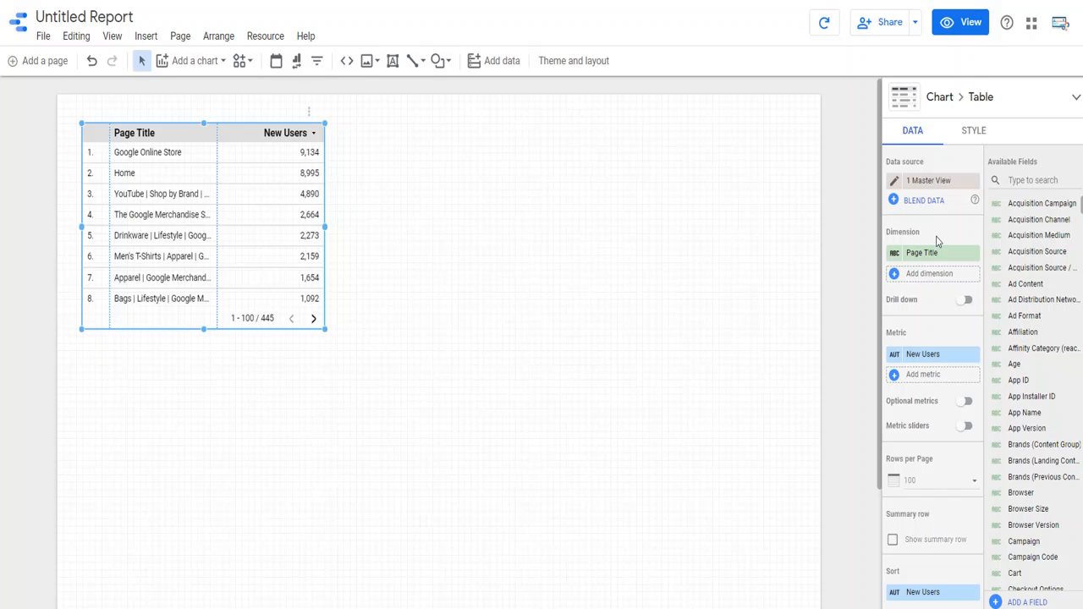
Replace the table's New Users metric with Sessions and extend the table downward to show about 15 rows
scroll(936, 242, "down", 1)
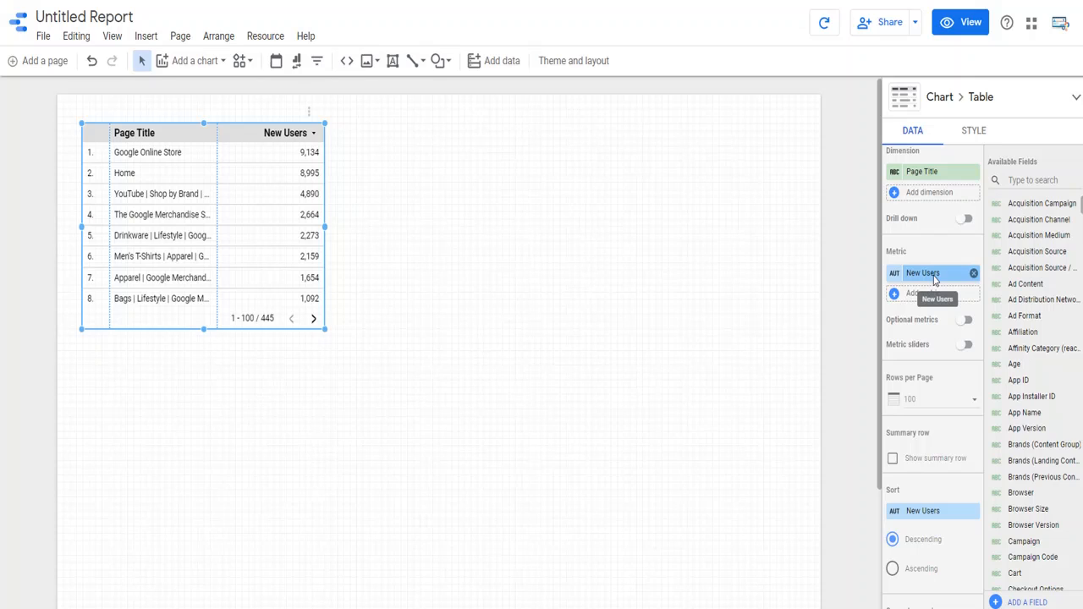
left_click(934, 279)
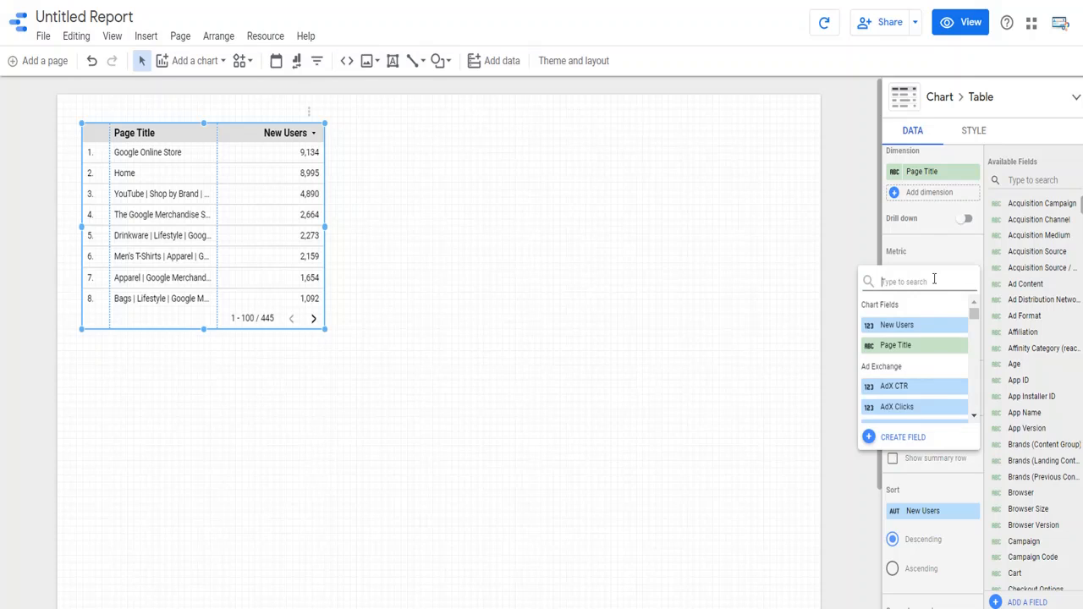
type("Sessions")
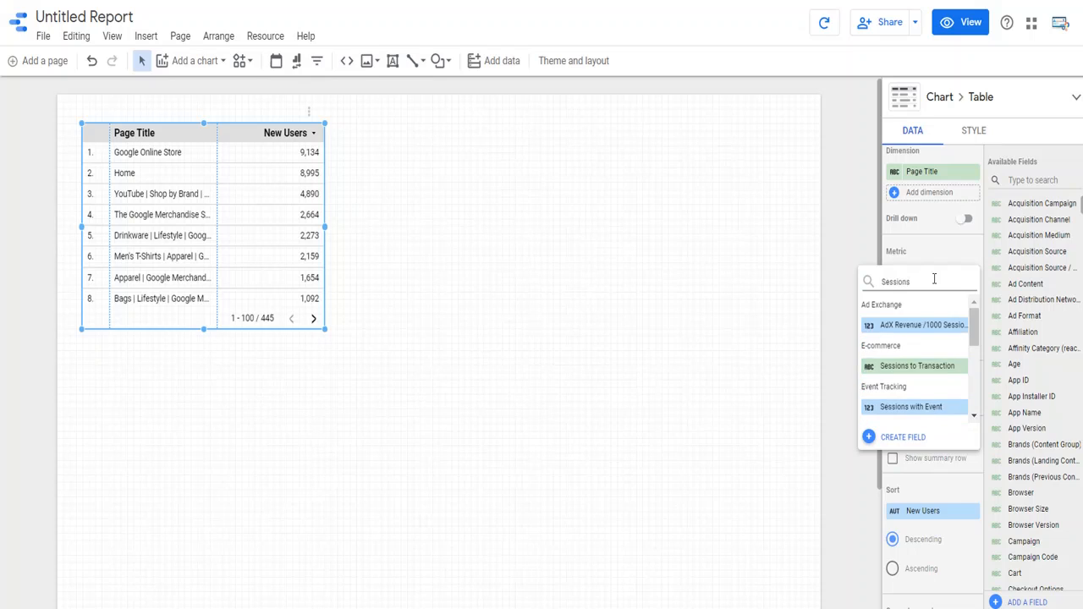
scroll(944, 368, "down", 2)
scroll(941, 372, "down", 1)
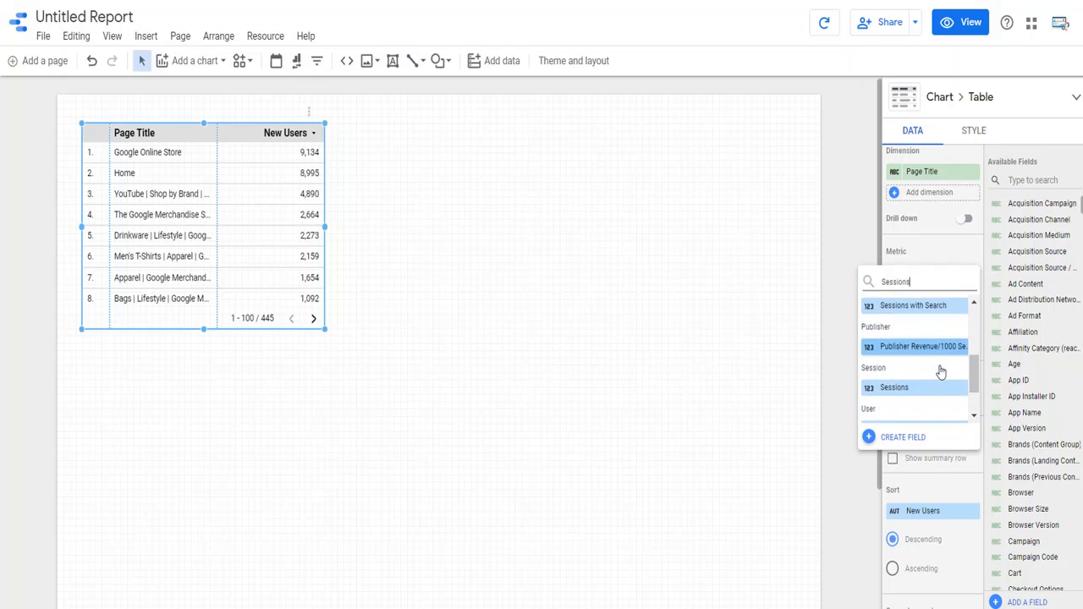
left_click(897, 388)
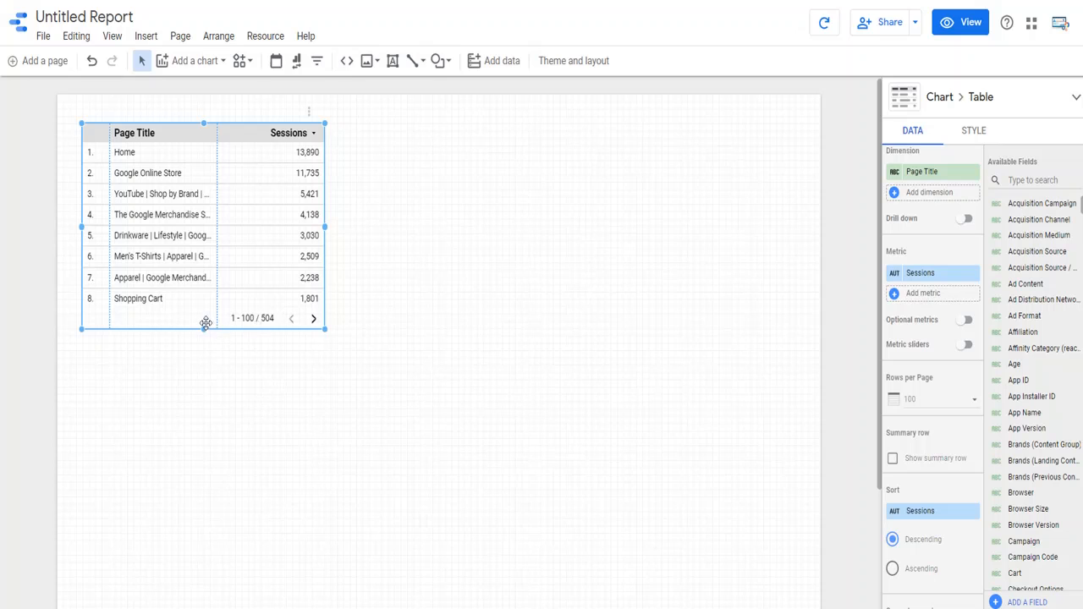
left_click_drag(203, 329, 203, 482)
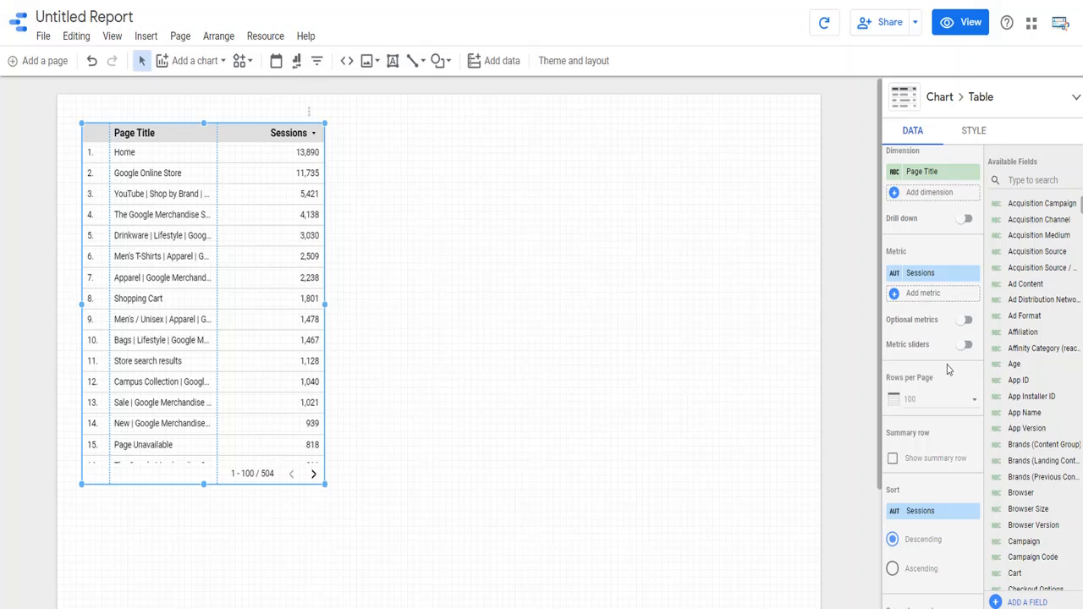
Try sorting the table by Sessions in ascending order, and set it back to descending
scroll(948, 369, "down", 1)
scroll(948, 369, "down", 1)
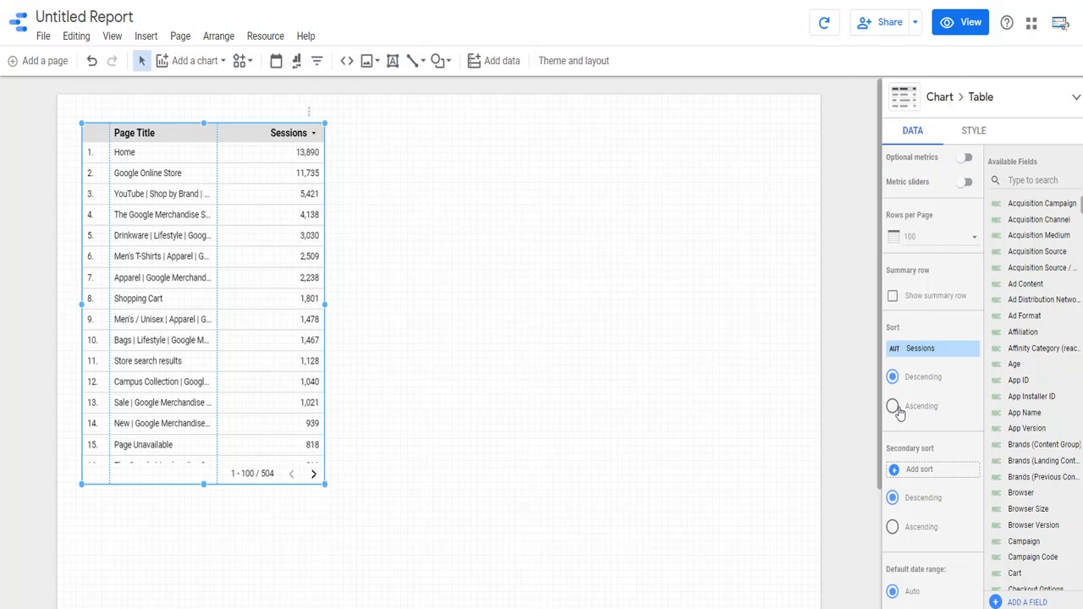
left_click(895, 408)
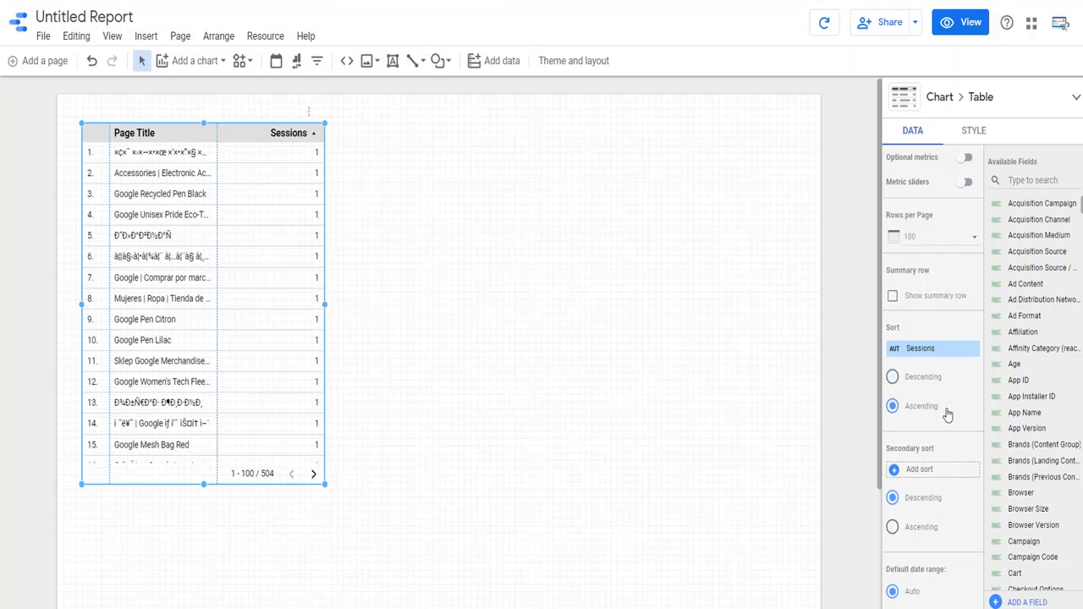
left_click(894, 381)
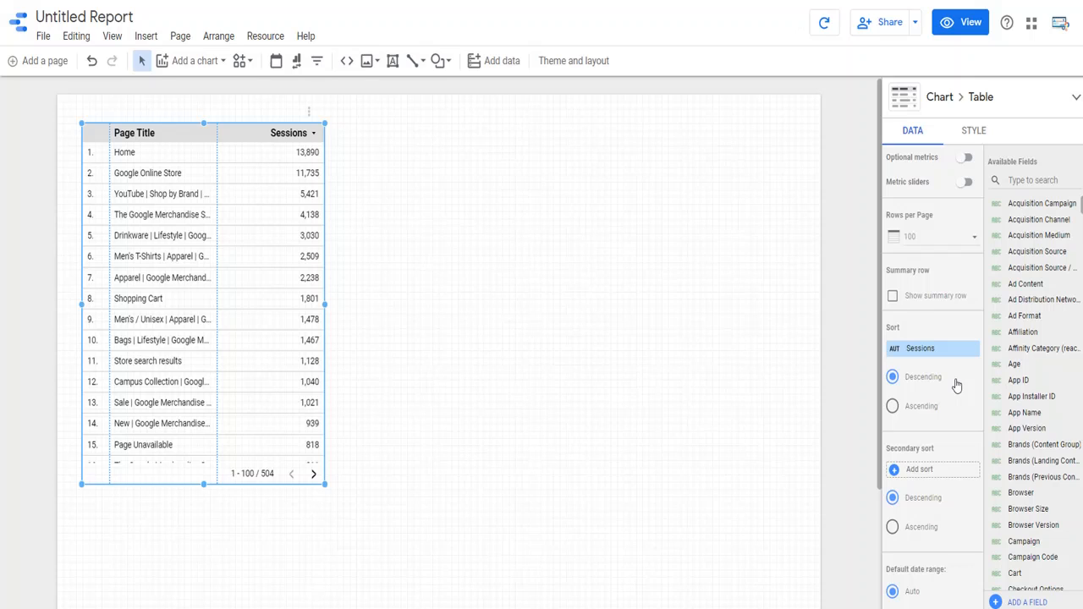
Start a new table filter with an Include clause on the Page Title field
scroll(956, 385, "down", 5)
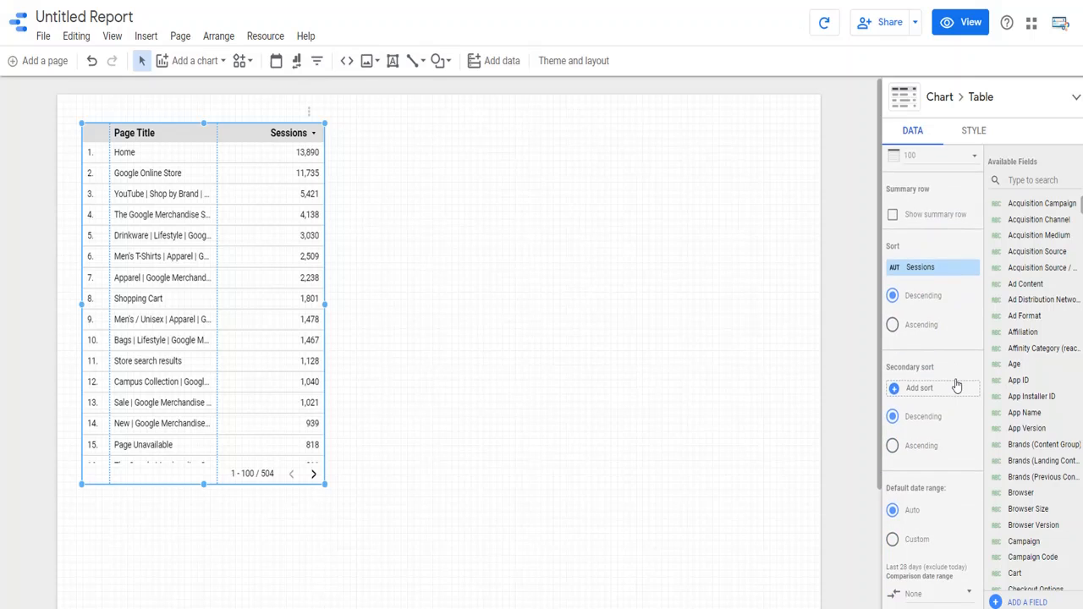
scroll(956, 385, "down", 2)
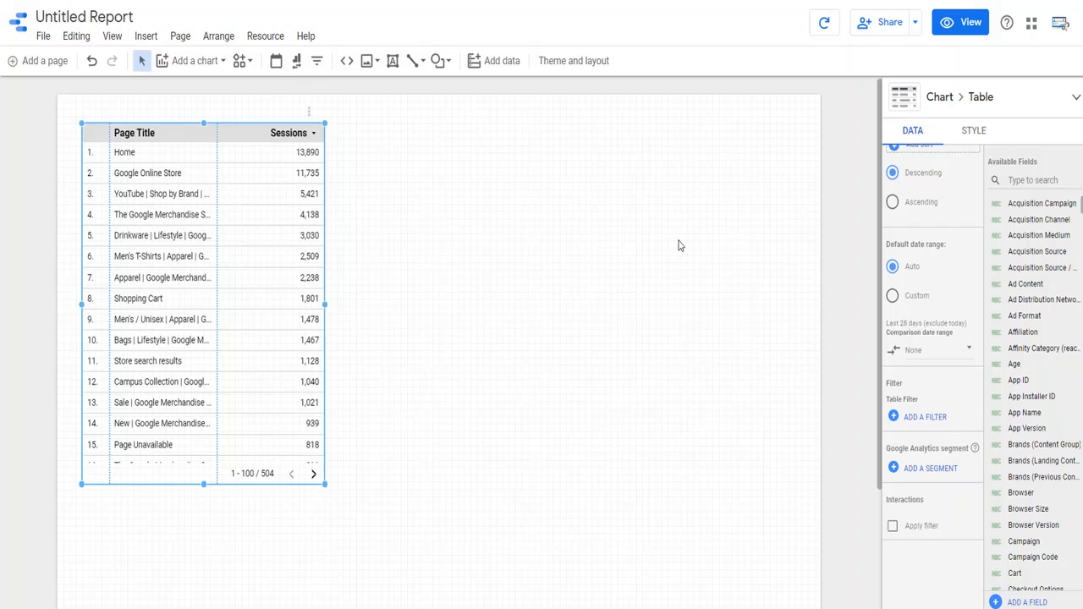
left_click(934, 420)
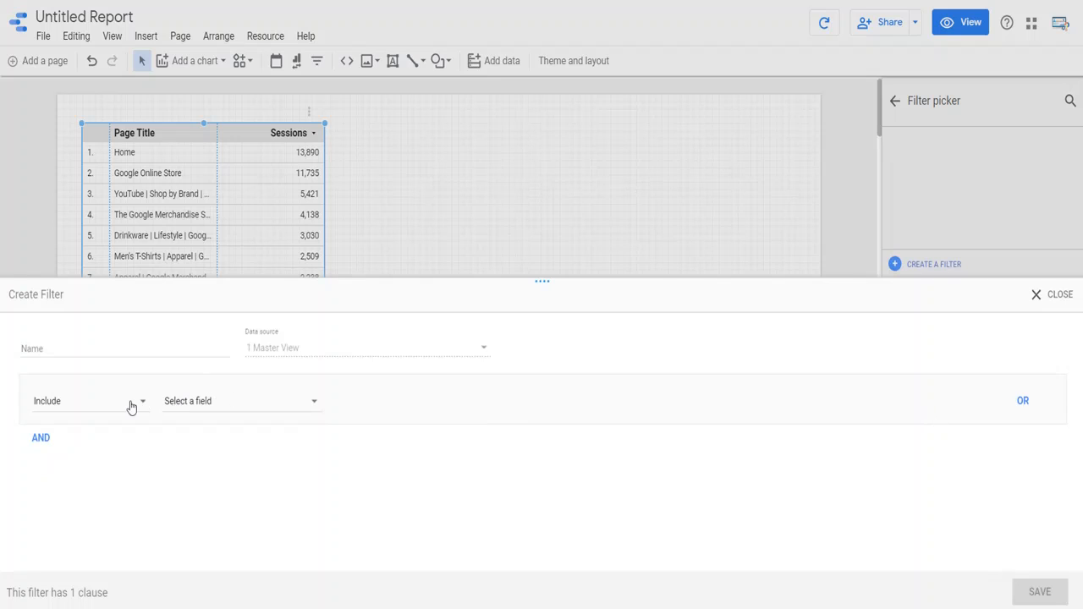
left_click(182, 409)
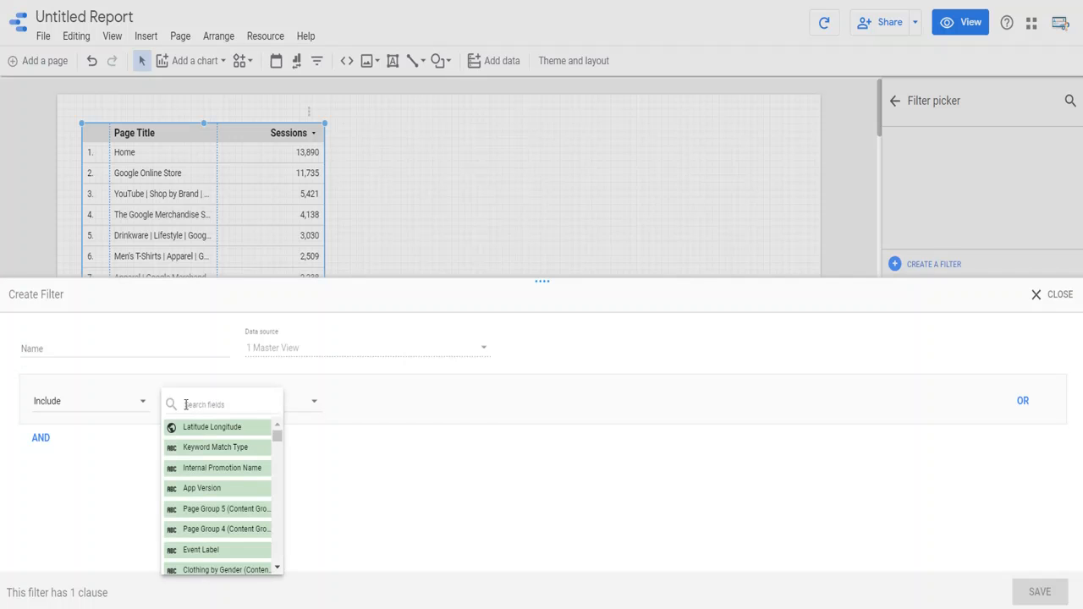
left_click(213, 405)
type("page title")
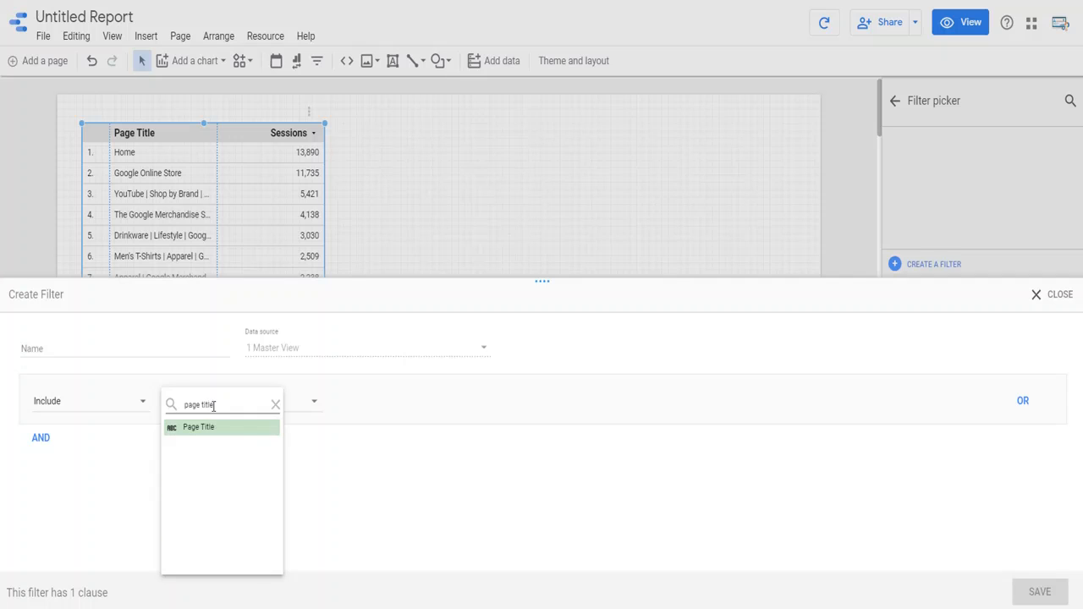
left_click(212, 428)
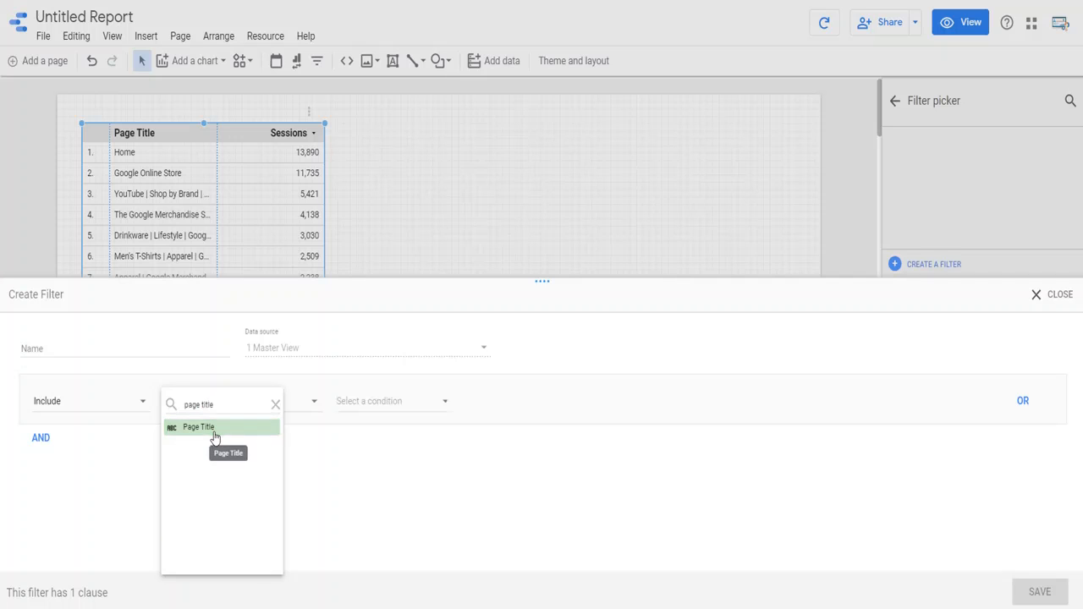
Set the filter condition to Equal to (=) with the value Home and save the filter
left_click(392, 404)
left_click(402, 388)
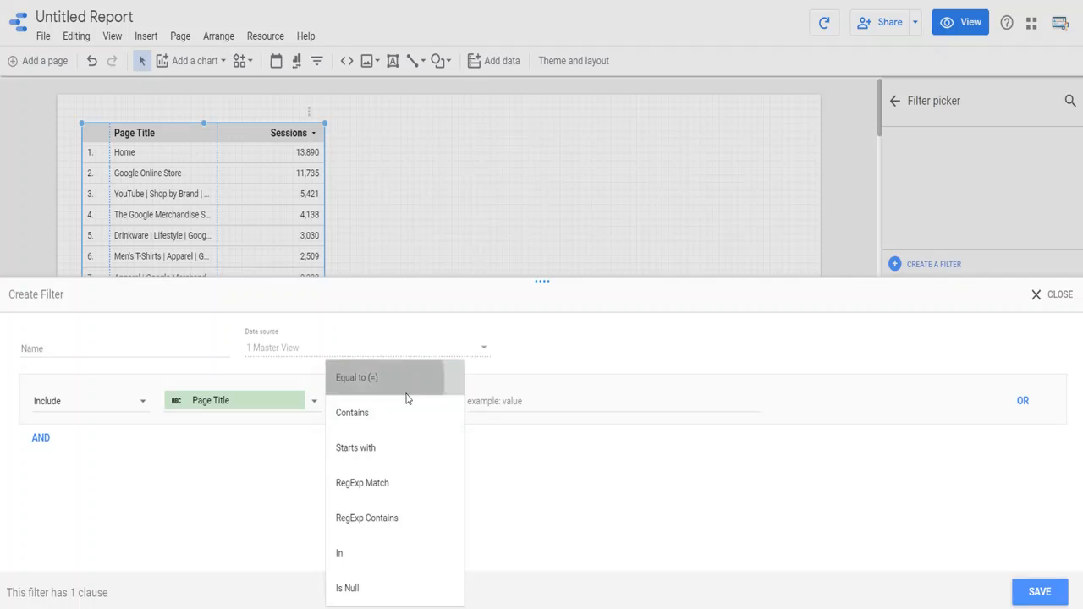
left_click(488, 401)
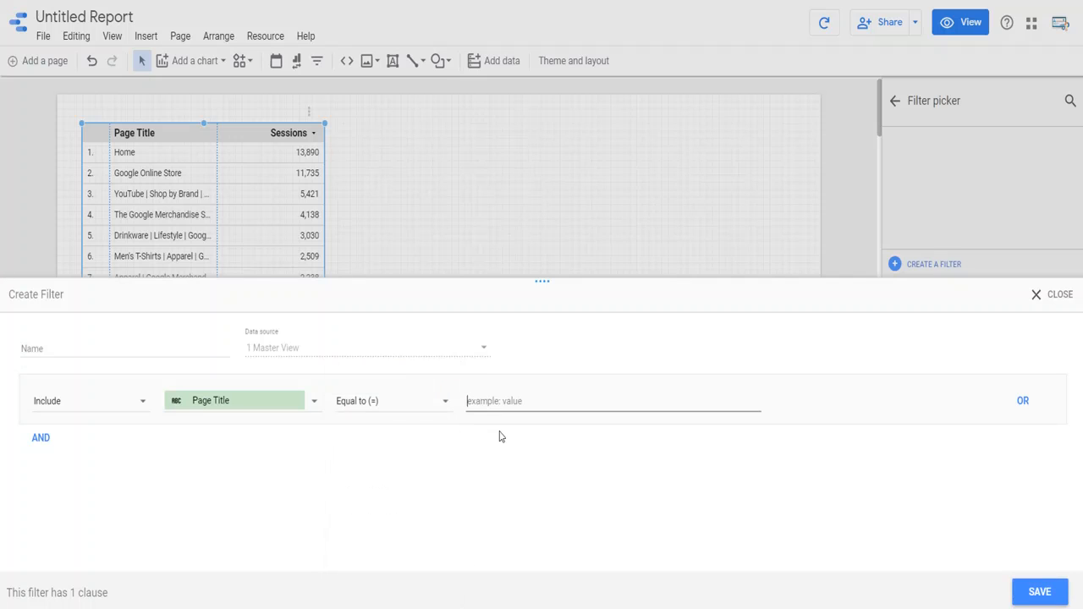
type("Home")
left_click(1040, 592)
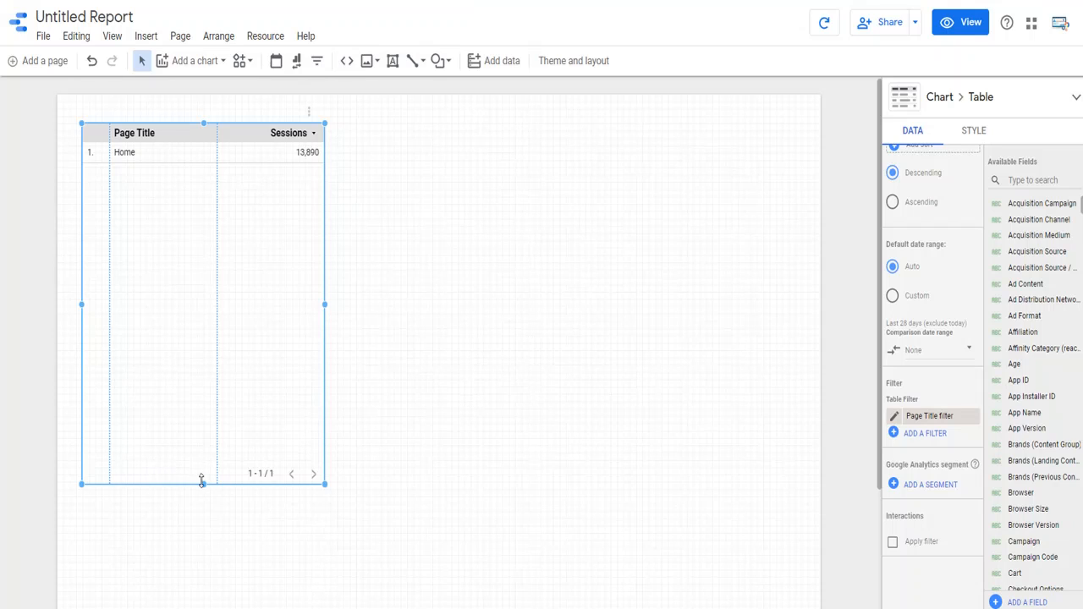
Shorten the table to fit its single data row and look back over its data settings
left_click_drag(203, 483, 201, 186)
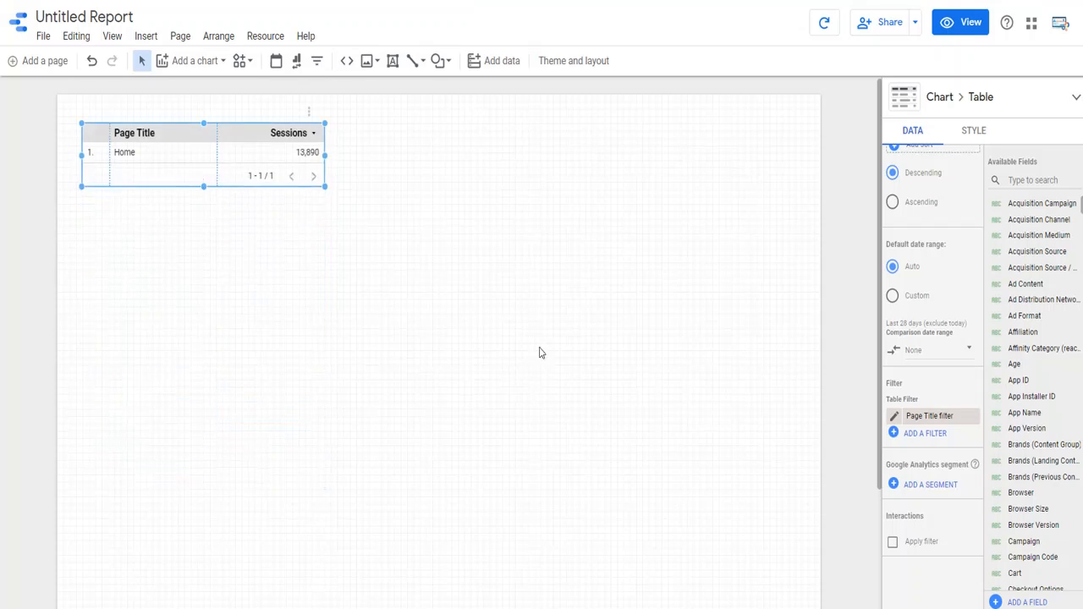
scroll(935, 436, "up", 5)
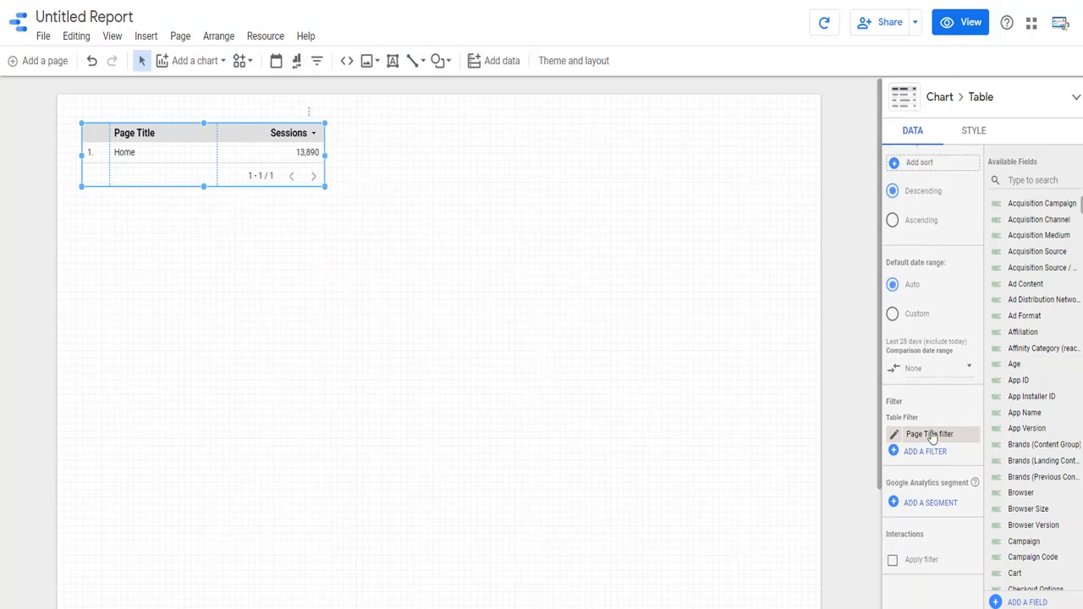
scroll(954, 433, "up", 3)
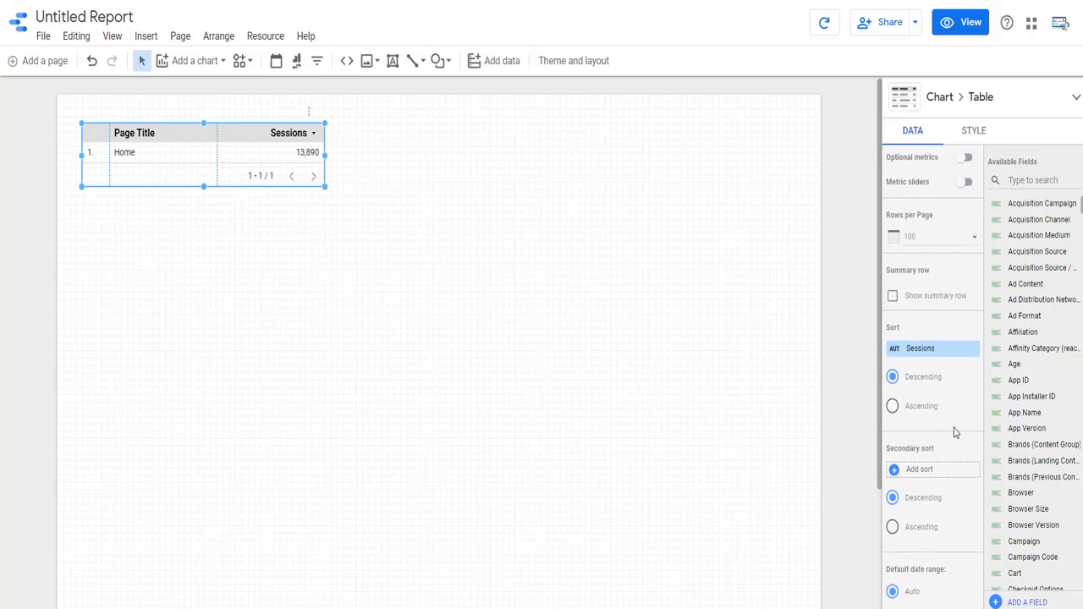
scroll(955, 432, "up", 2)
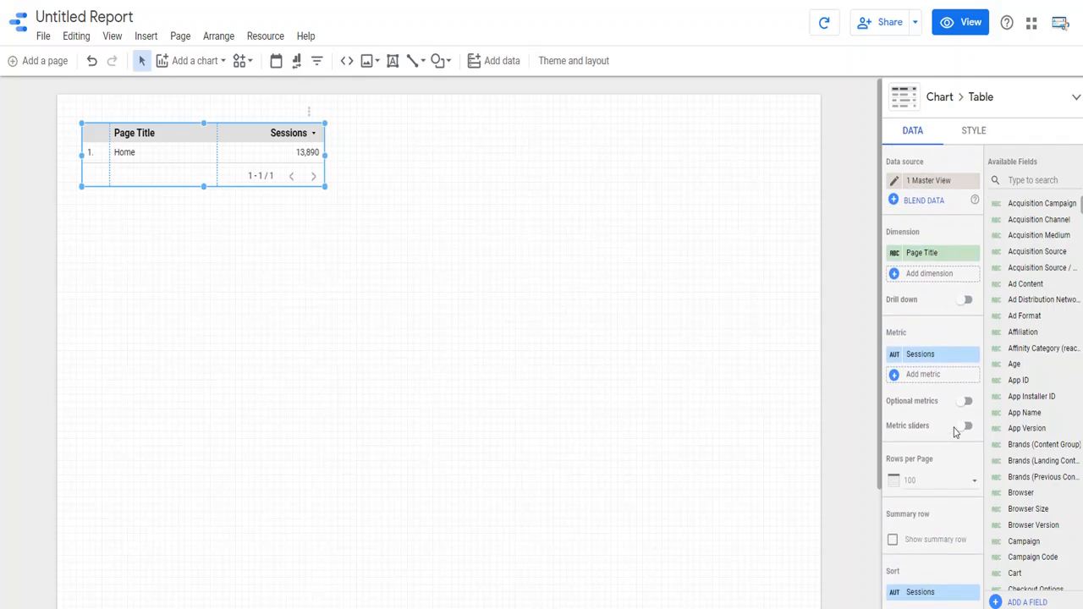
scroll(954, 431, "down", 2)
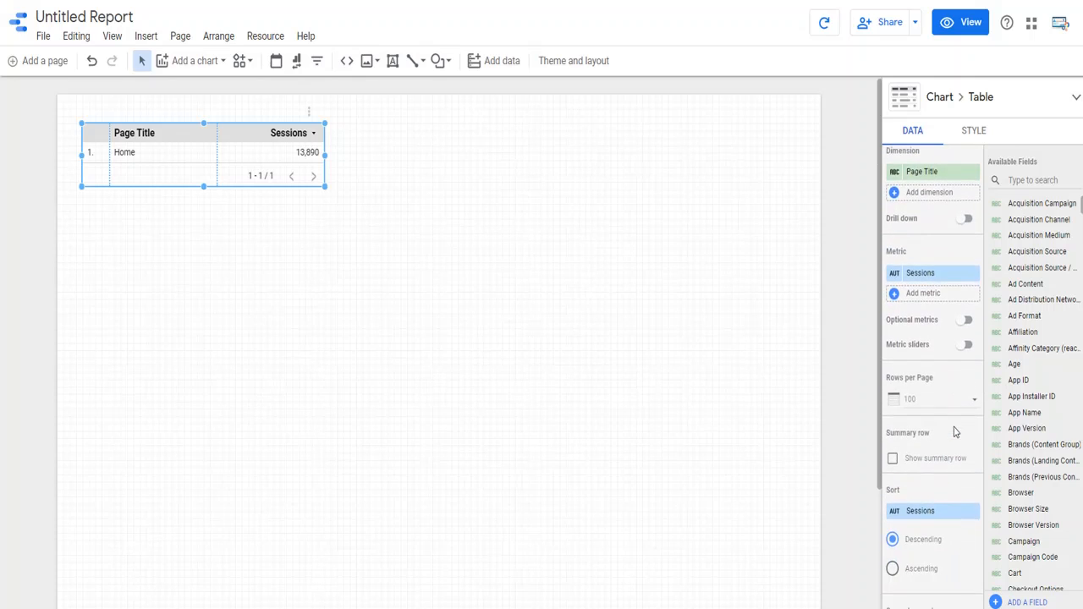
Set the table's rows per page to 1
left_click(928, 407)
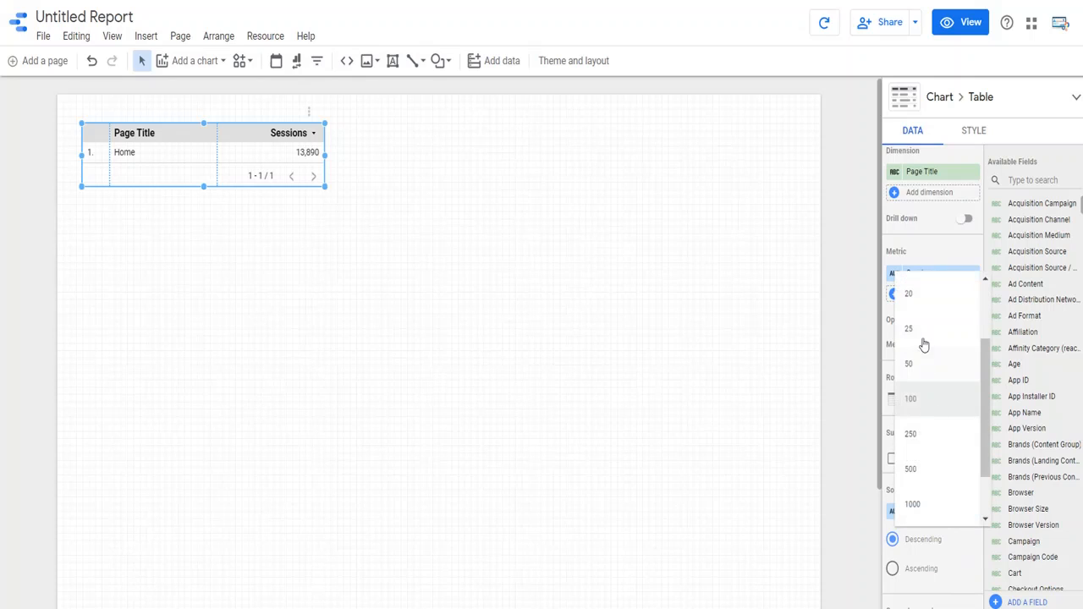
scroll(925, 338, "up", 3)
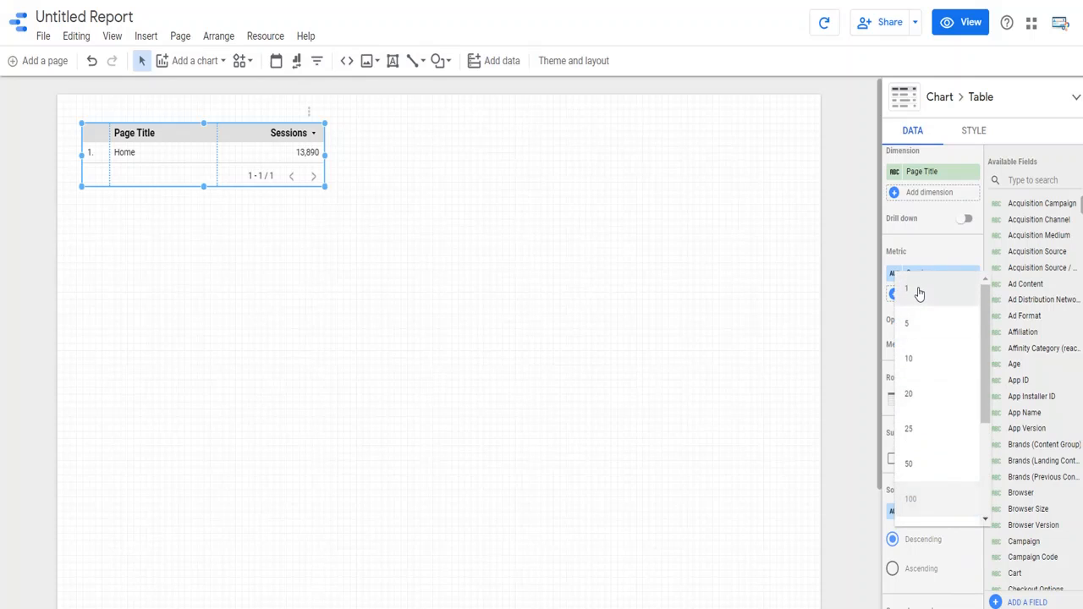
left_click(920, 293)
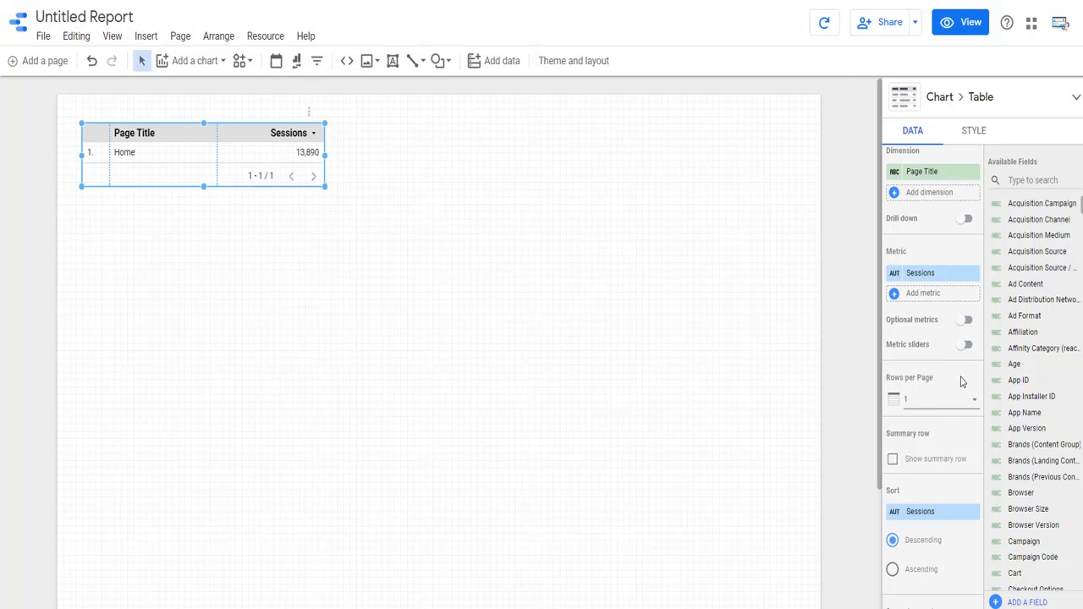
Show the summary row in the table and lengthen the table downward to fit both the Home row and the grand total
scroll(960, 381, "down", 1)
scroll(930, 347, "down", 1)
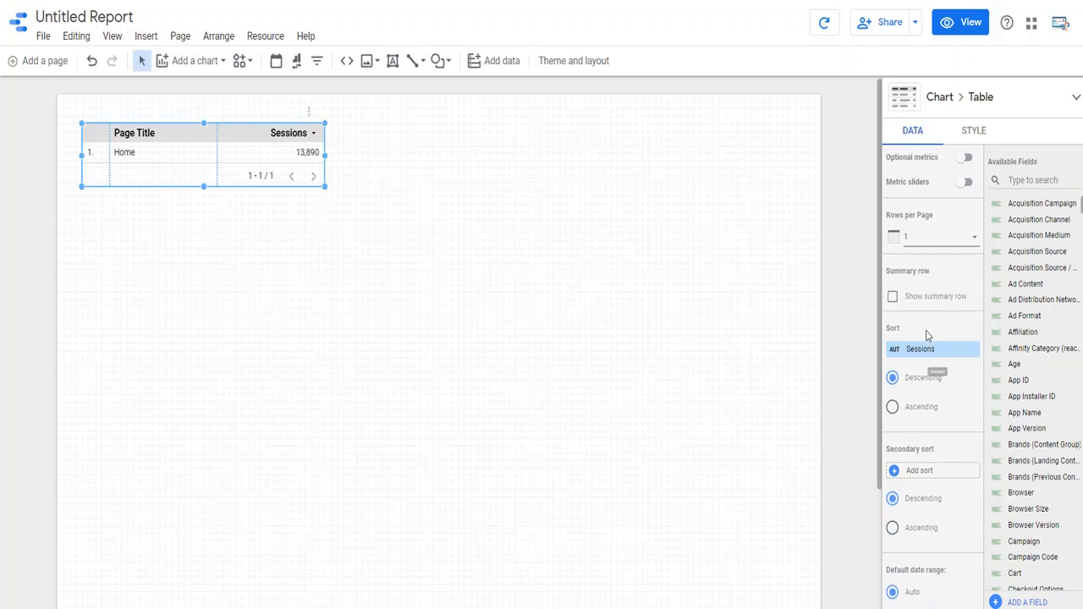
left_click(894, 299)
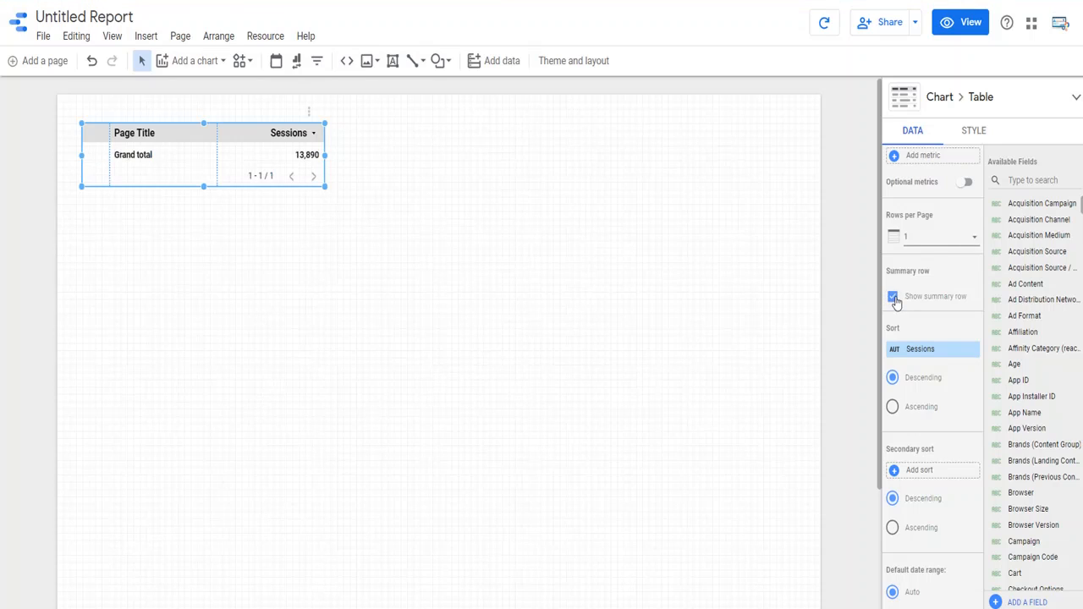
left_click_drag(203, 186, 206, 247)
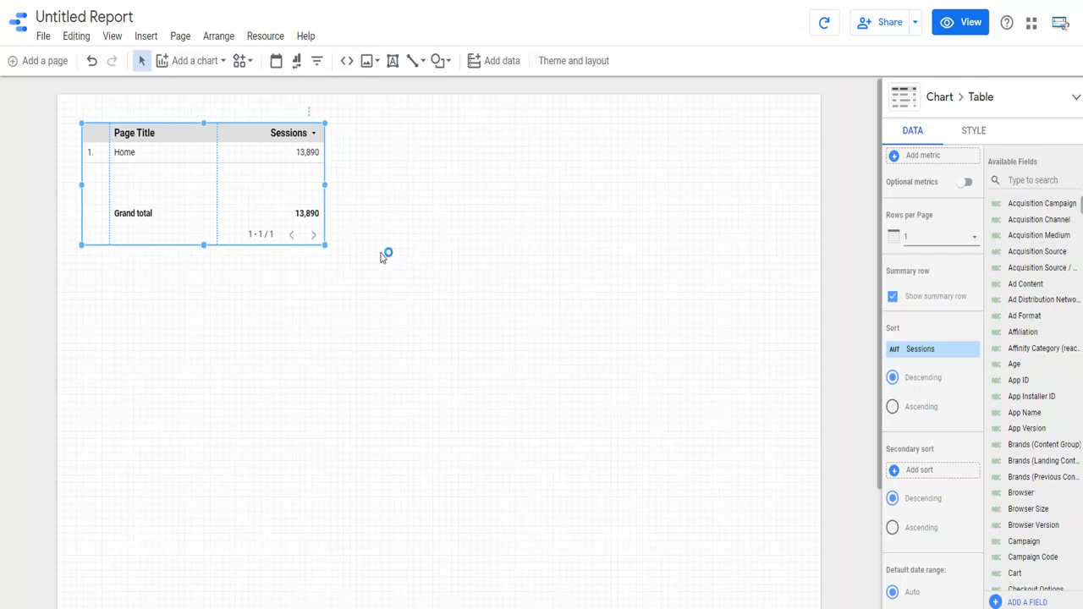
Review the table's sorting, default date range, filter, segment and interaction settings
scroll(960, 390, "down", 3)
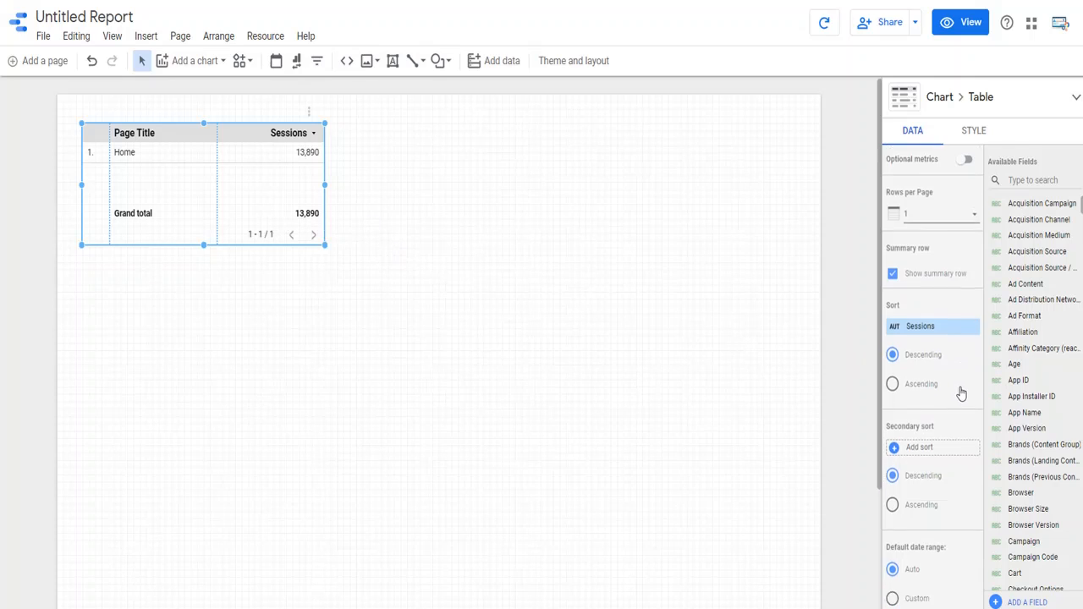
scroll(961, 393, "down", 5)
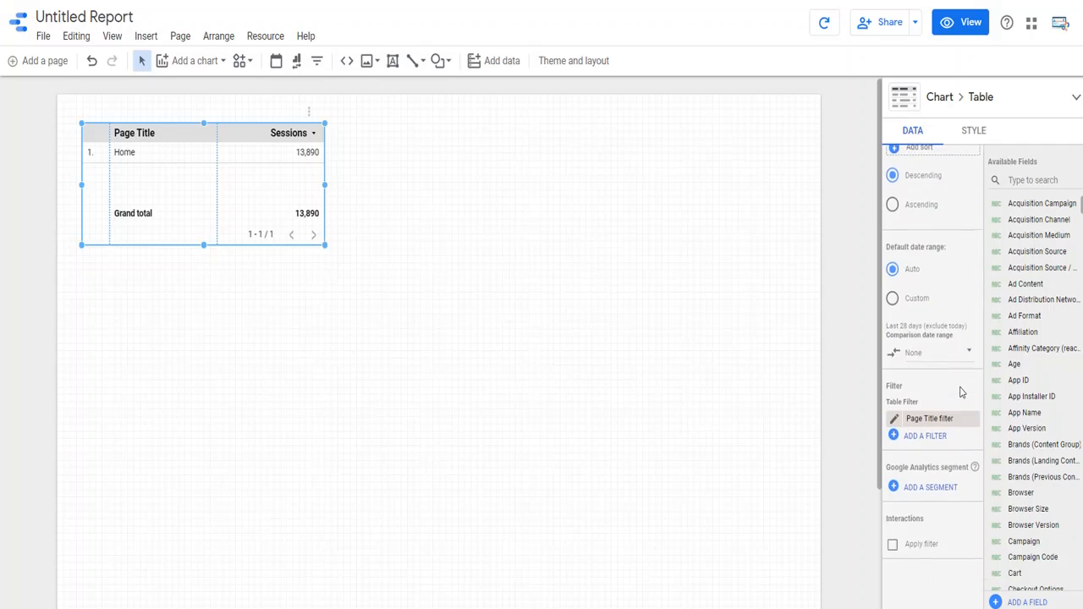
scroll(961, 392, "down", 2)
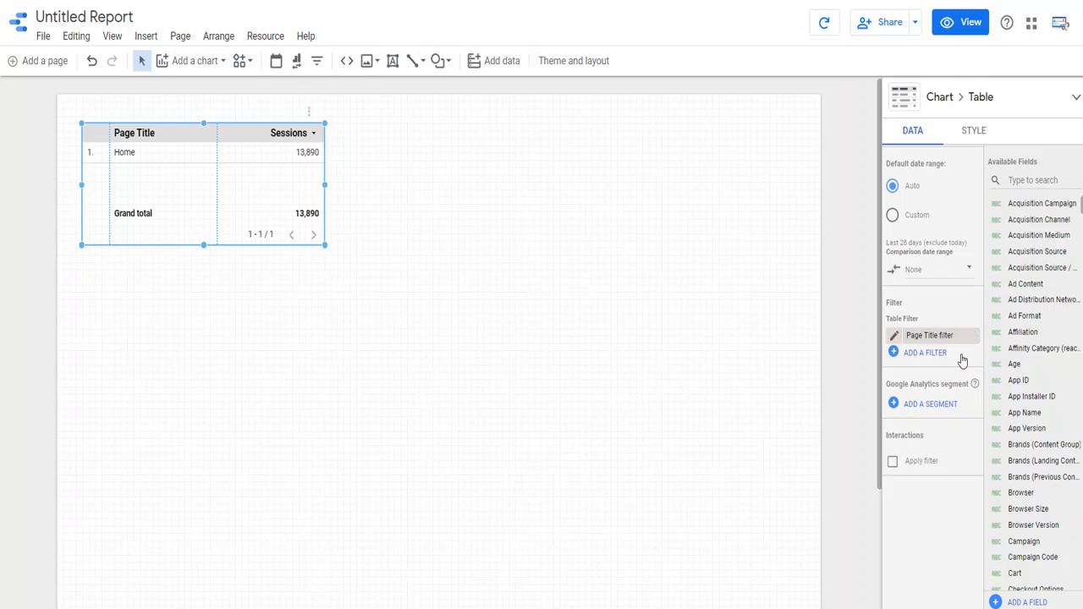
scroll(962, 360, "up", 2)
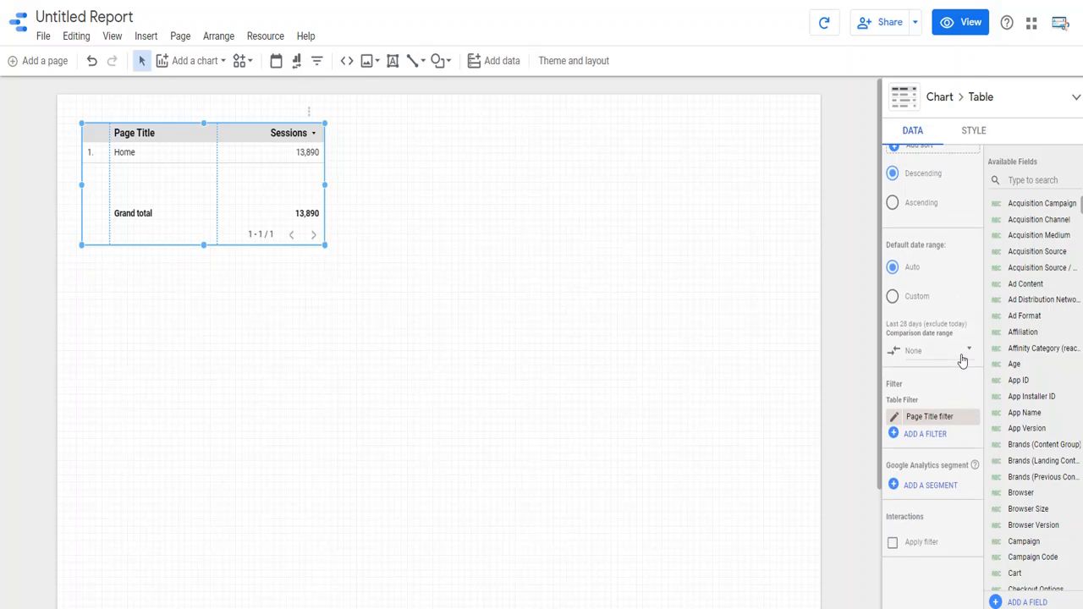
scroll(962, 360, "up", 6)
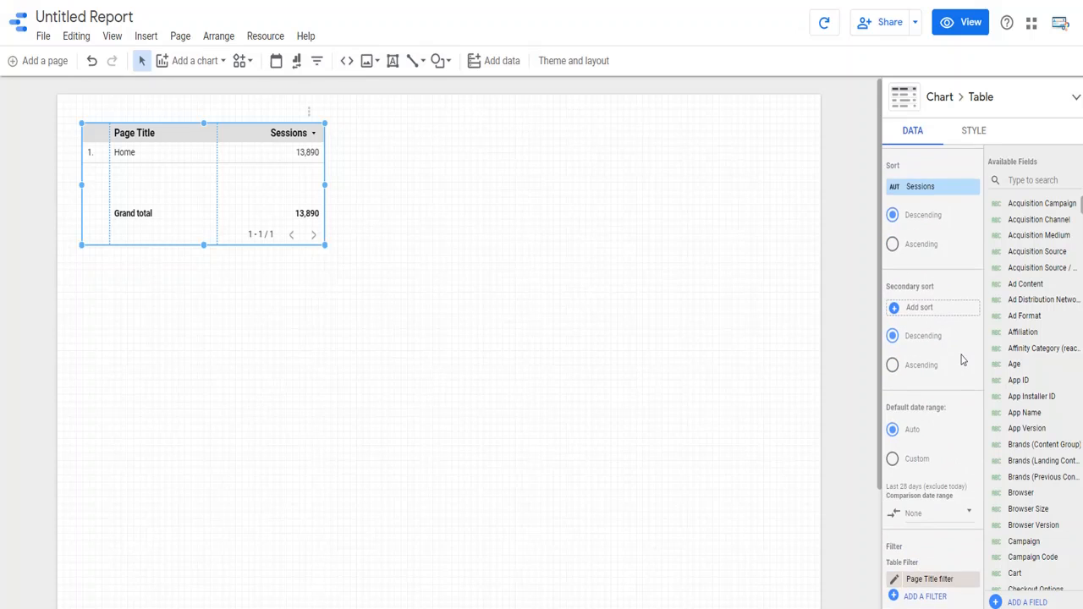
scroll(962, 359, "up", 3)
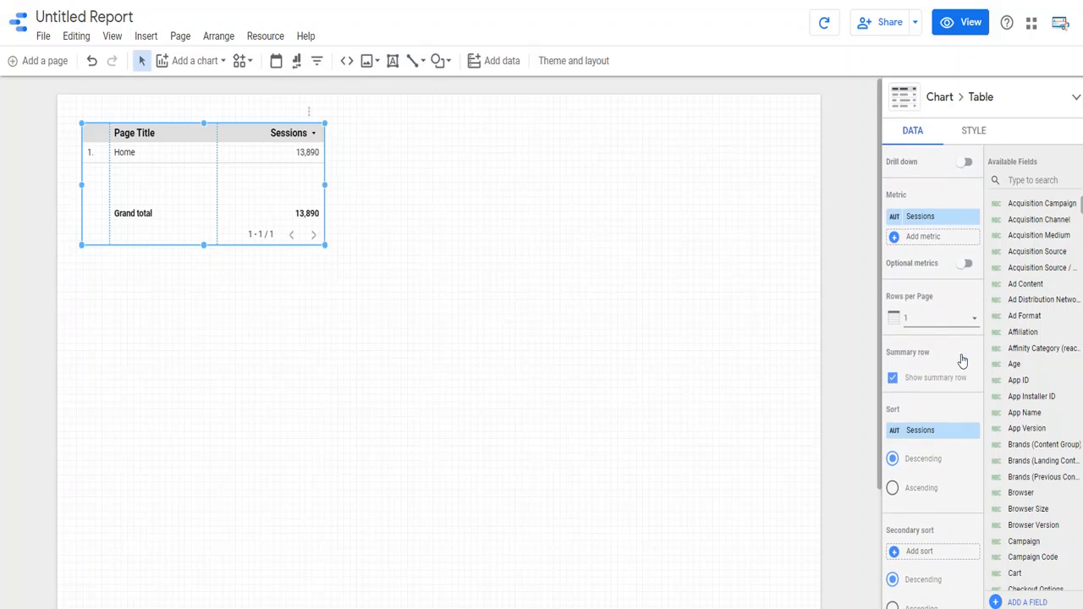
scroll(962, 359, "up", 3)
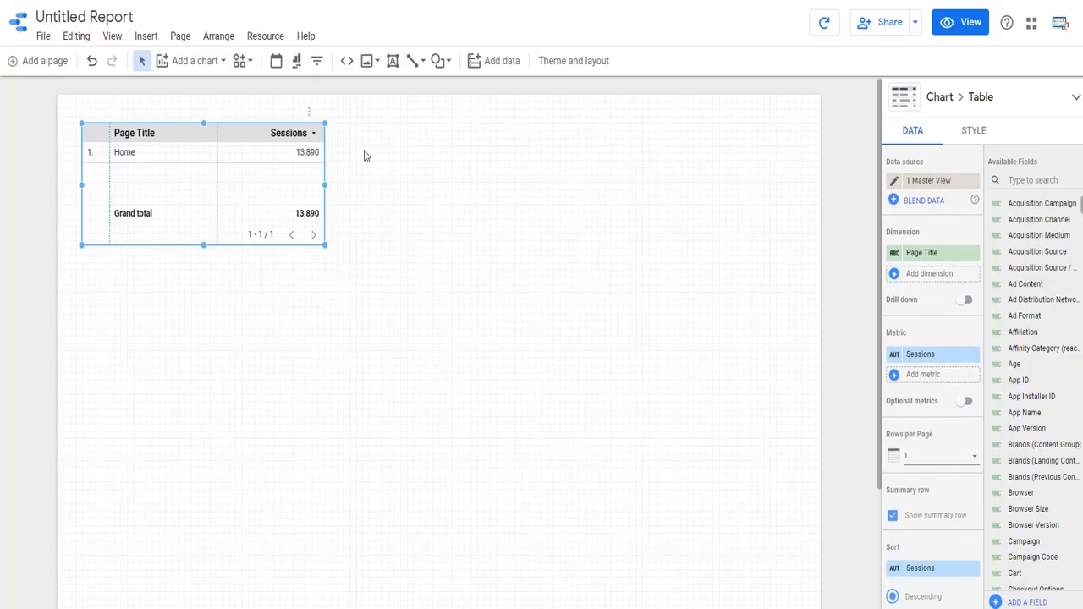
Add a date range control in the page's upper-right corner and set its default range to 1 Jun 2020 - 30 Jun 2020
left_click(276, 67)
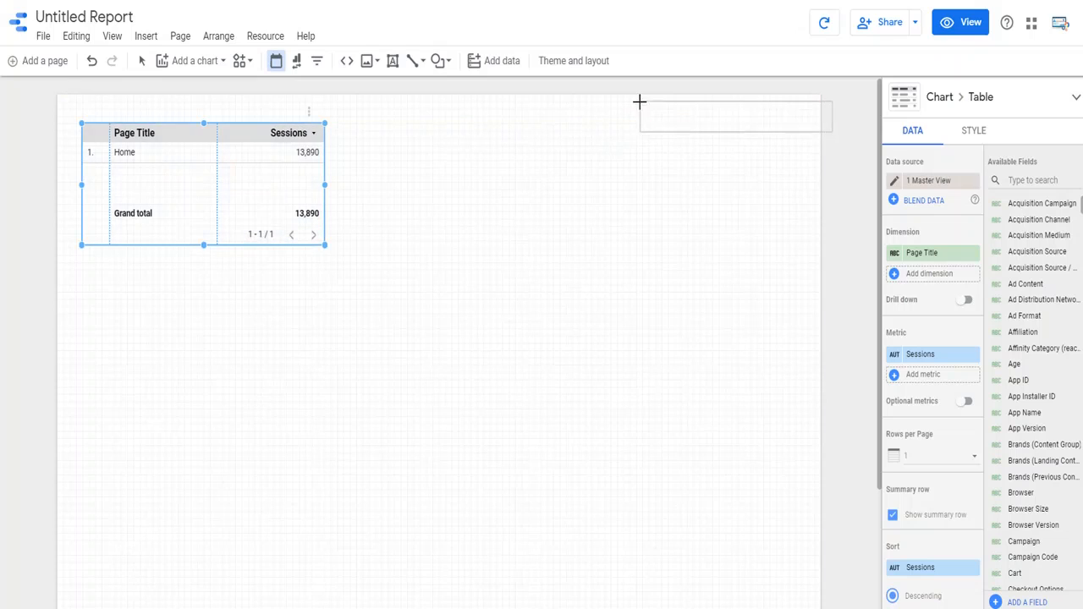
left_click(631, 98)
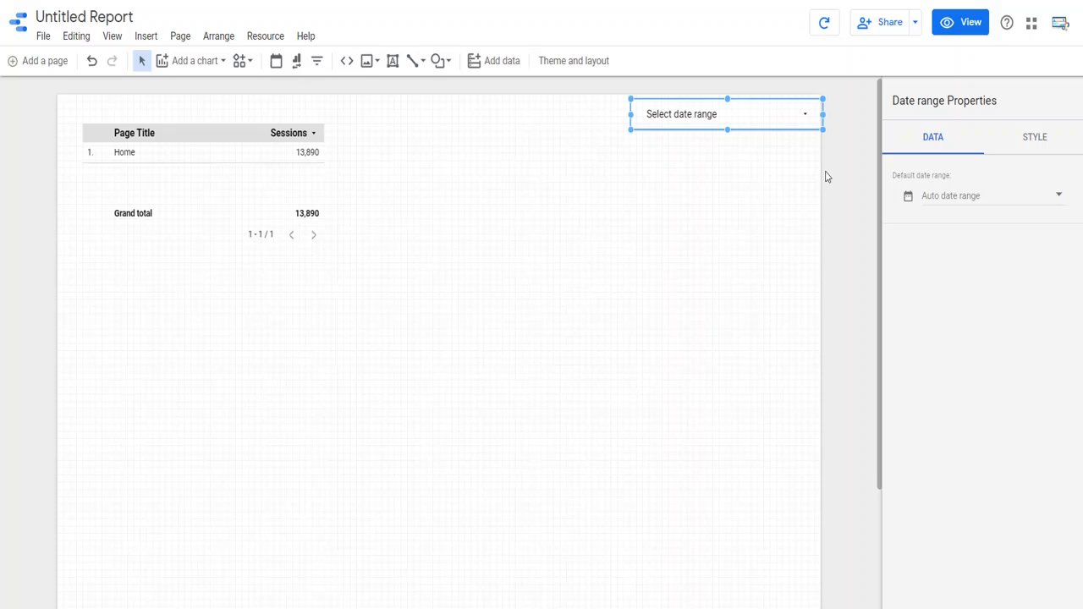
left_click(960, 199)
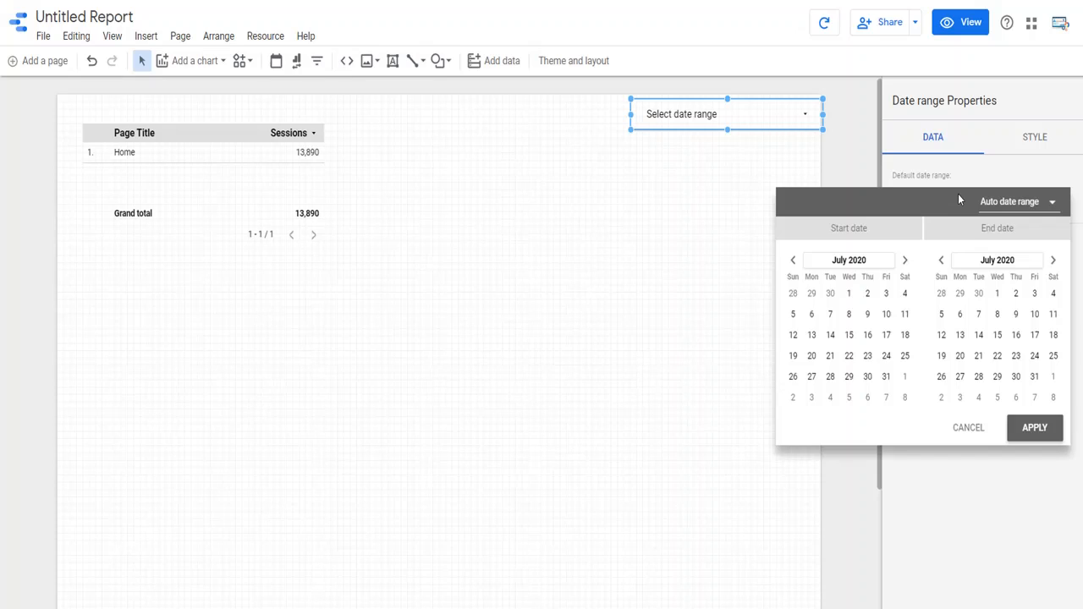
left_click(794, 262)
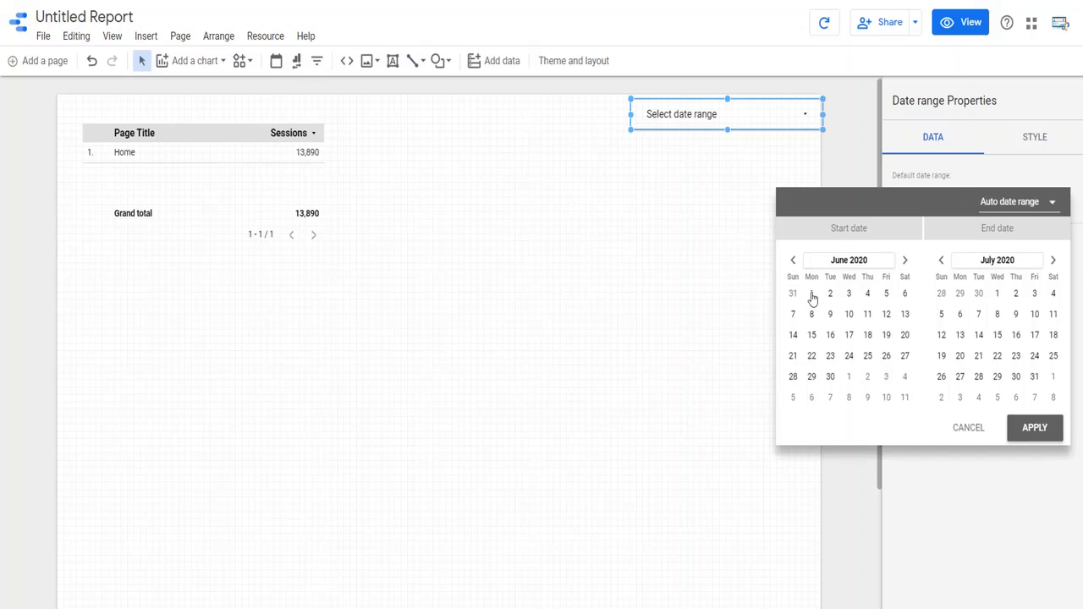
left_click(812, 294)
left_click(942, 262)
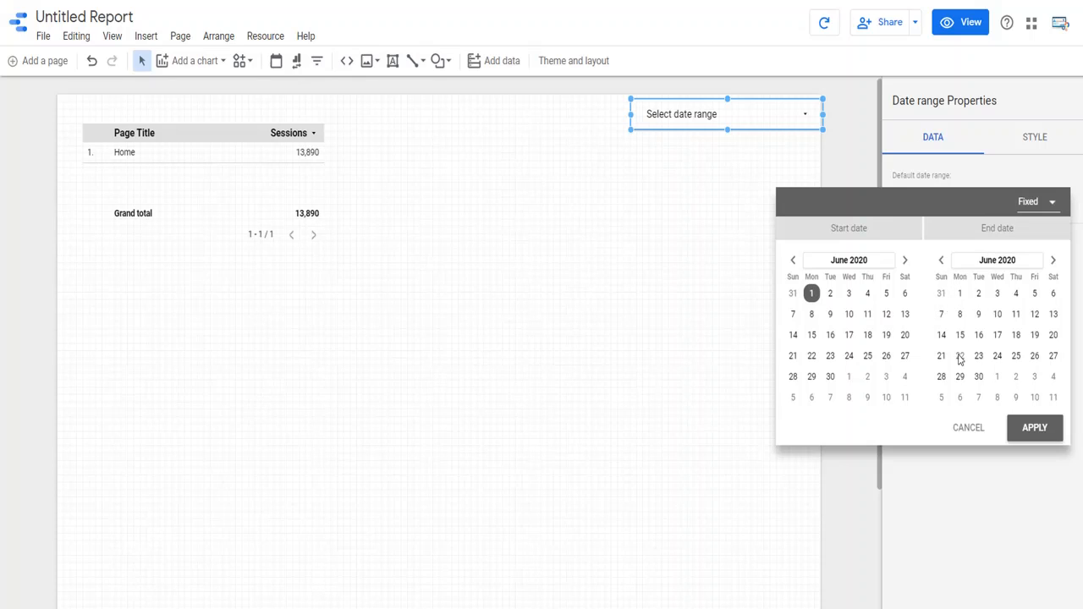
left_click(979, 378)
left_click(1033, 428)
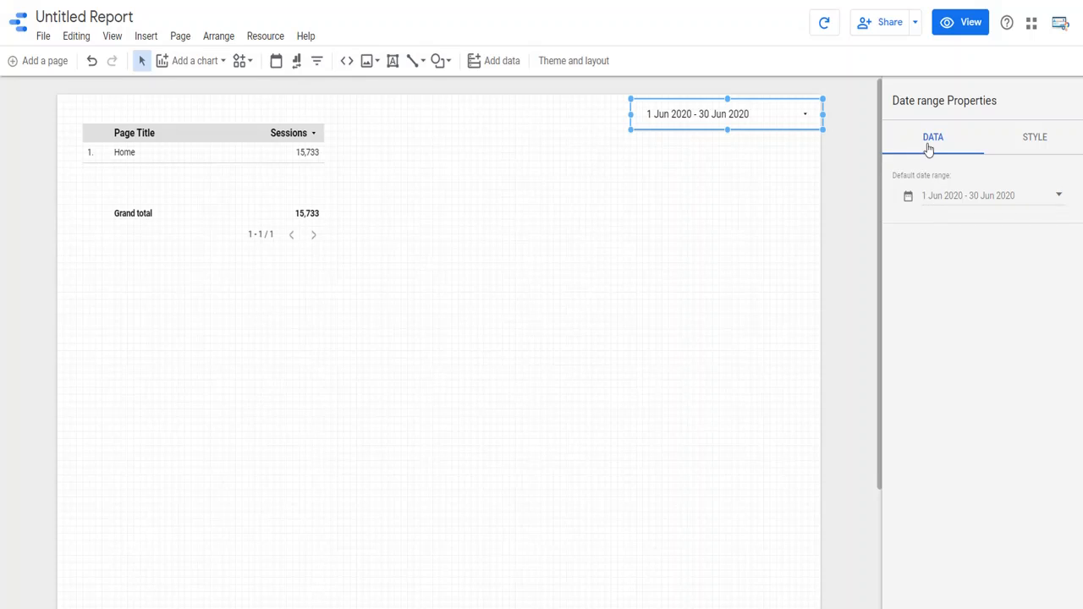
Choose 1 May 2020 to 31 May 2020 as the fixed comparison date range for the table
left_click(291, 157)
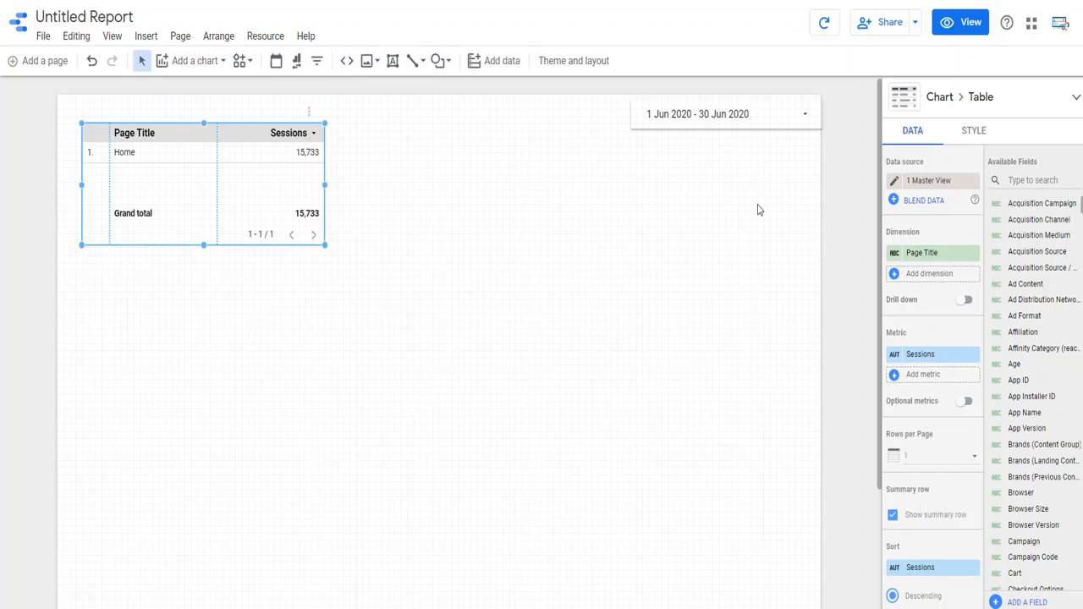
scroll(942, 347, "down", 2)
scroll(943, 347, "down", 6)
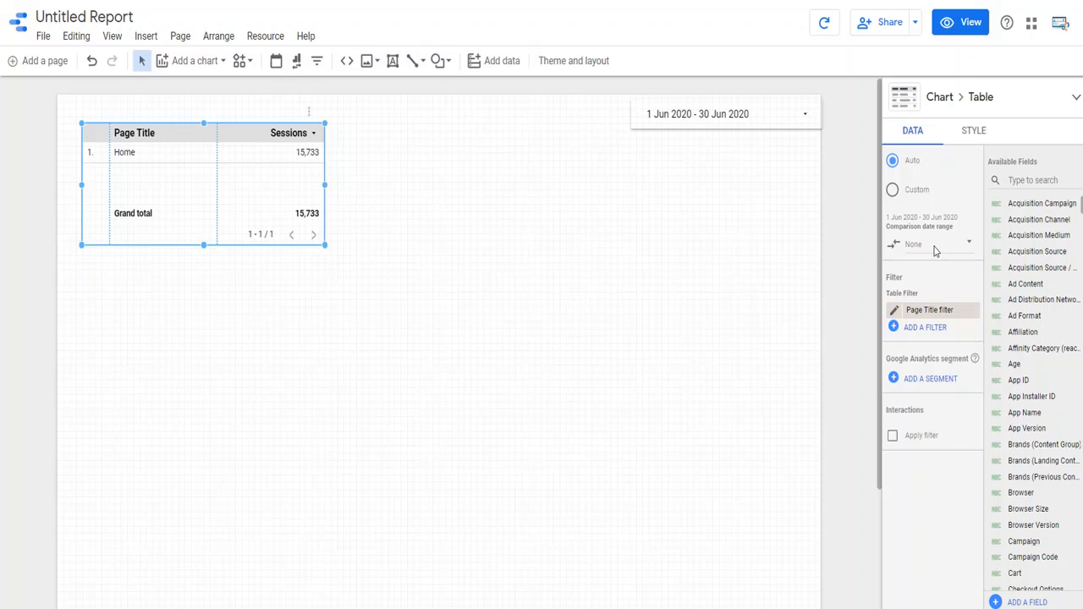
left_click(935, 251)
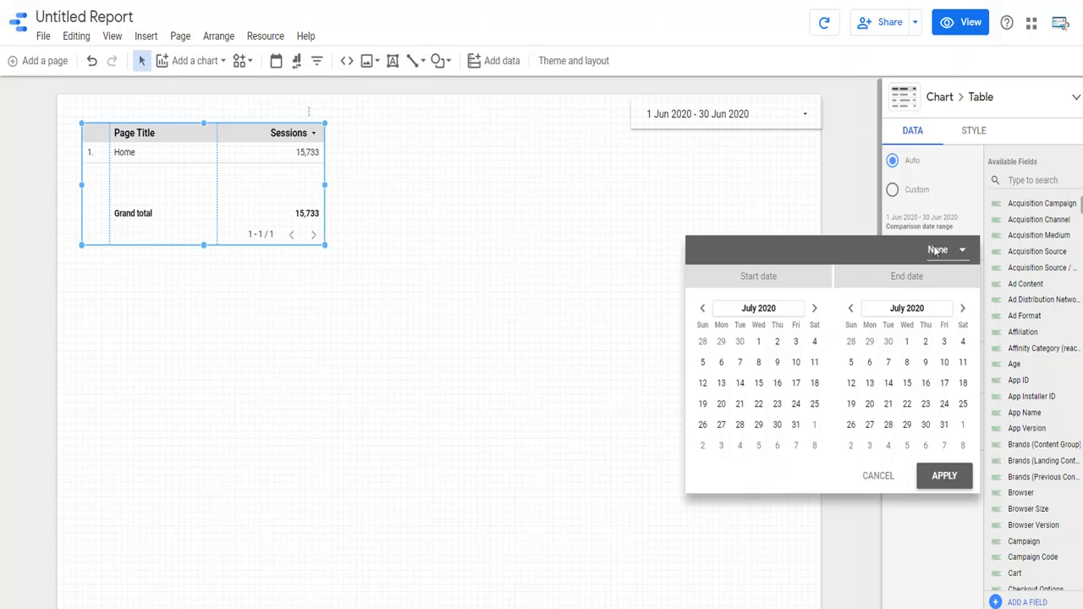
left_click(704, 309)
left_click(704, 309)
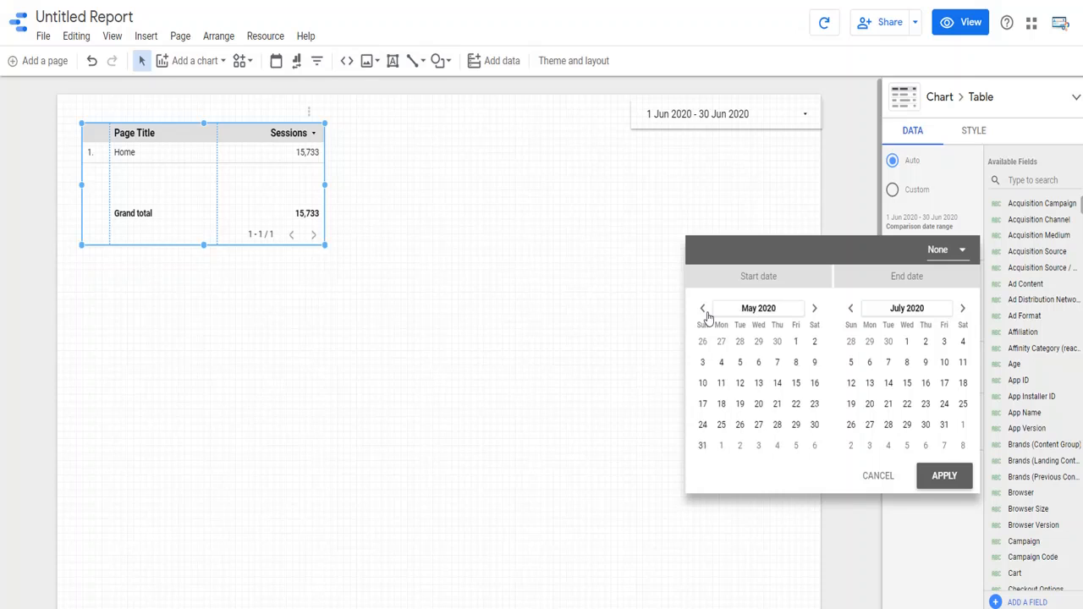
left_click(796, 342)
left_click(850, 309)
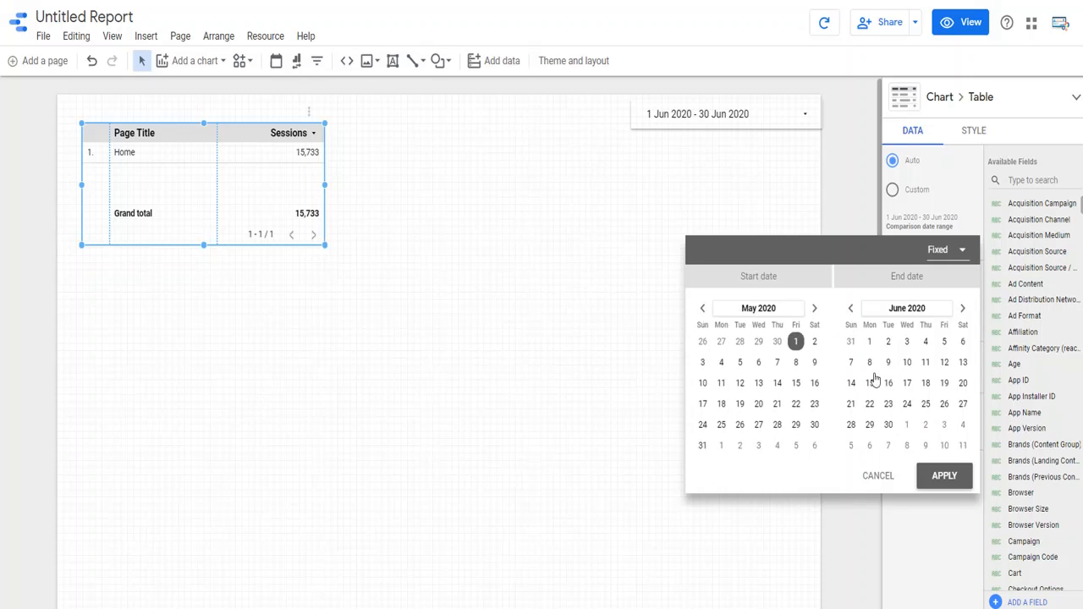
left_click(851, 310)
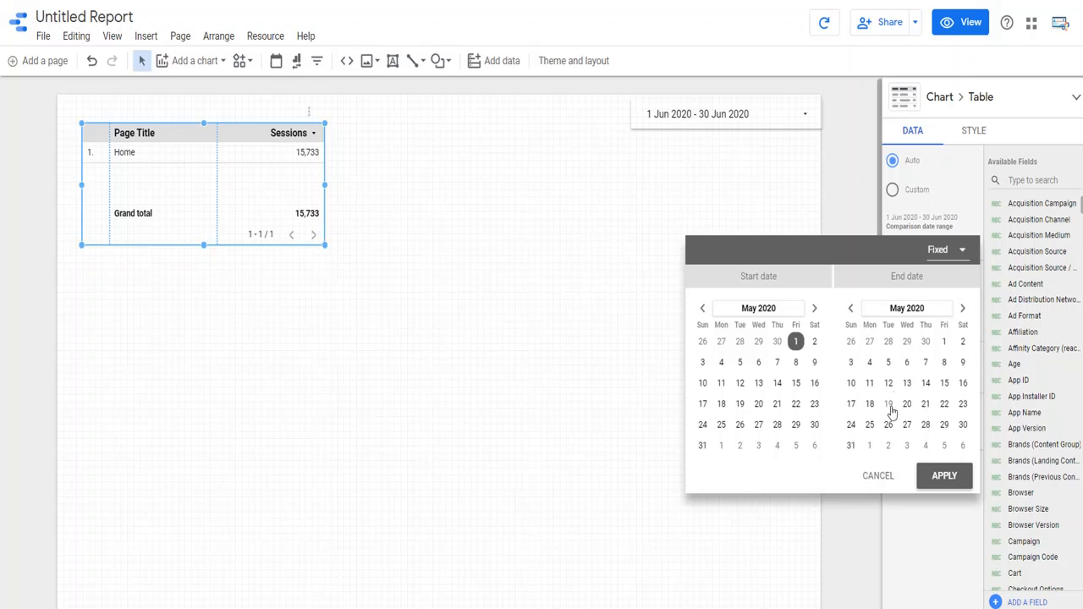
left_click(852, 448)
Try the Previous period comparison option, return the comparison to a fixed range starting 1 May 2020, and apply it
left_click(953, 252)
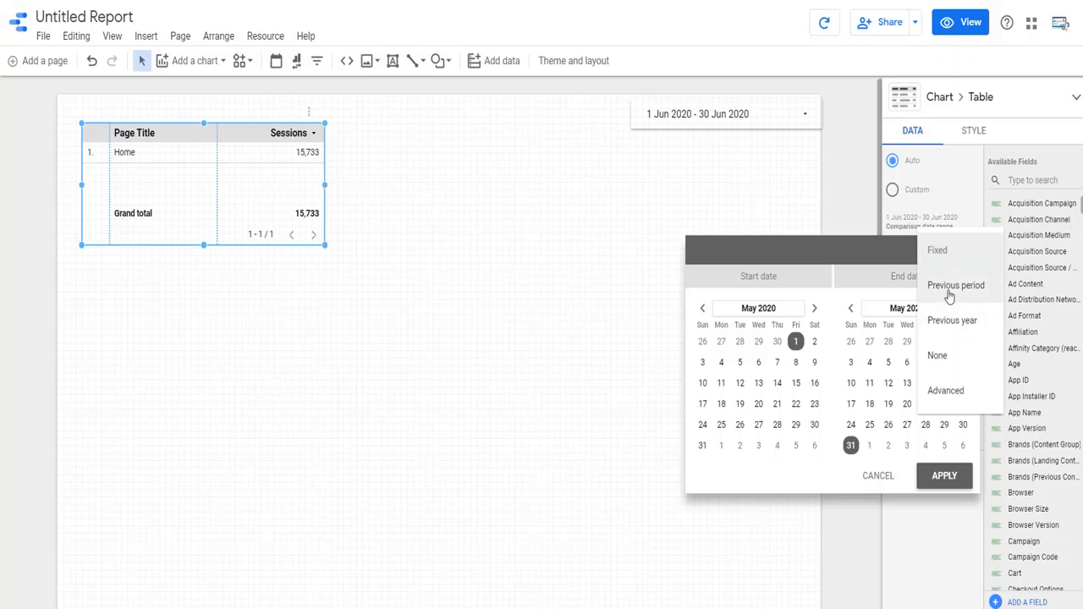
left_click(949, 290)
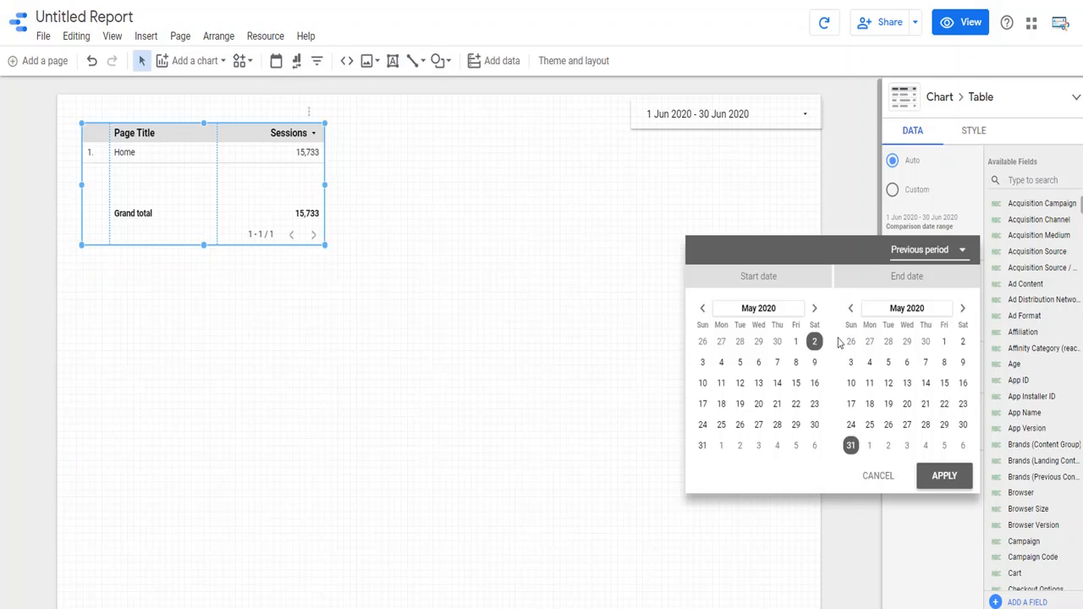
left_click(796, 343)
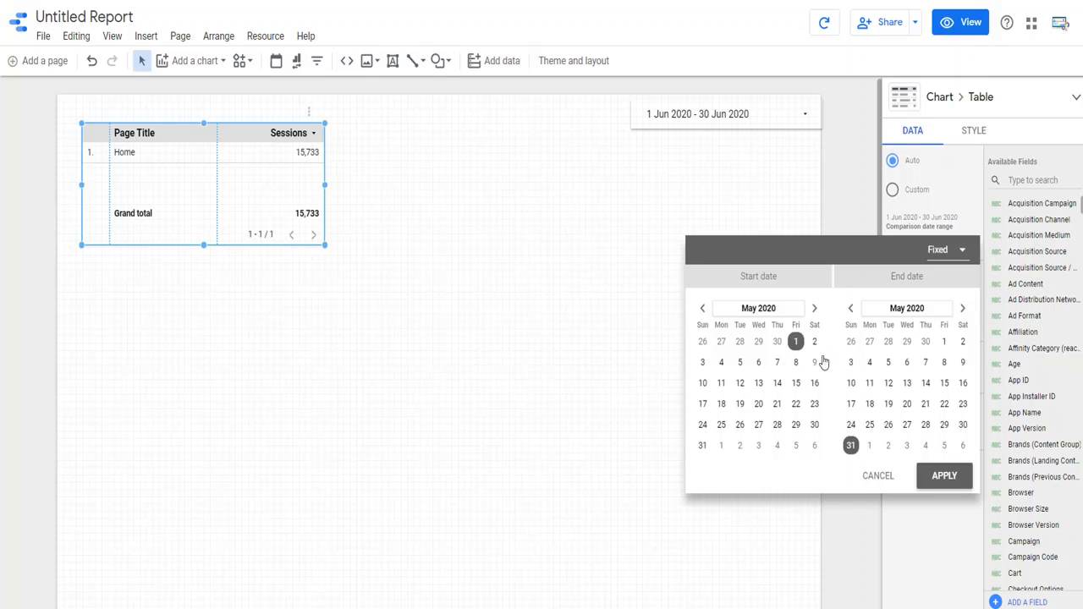
left_click(944, 476)
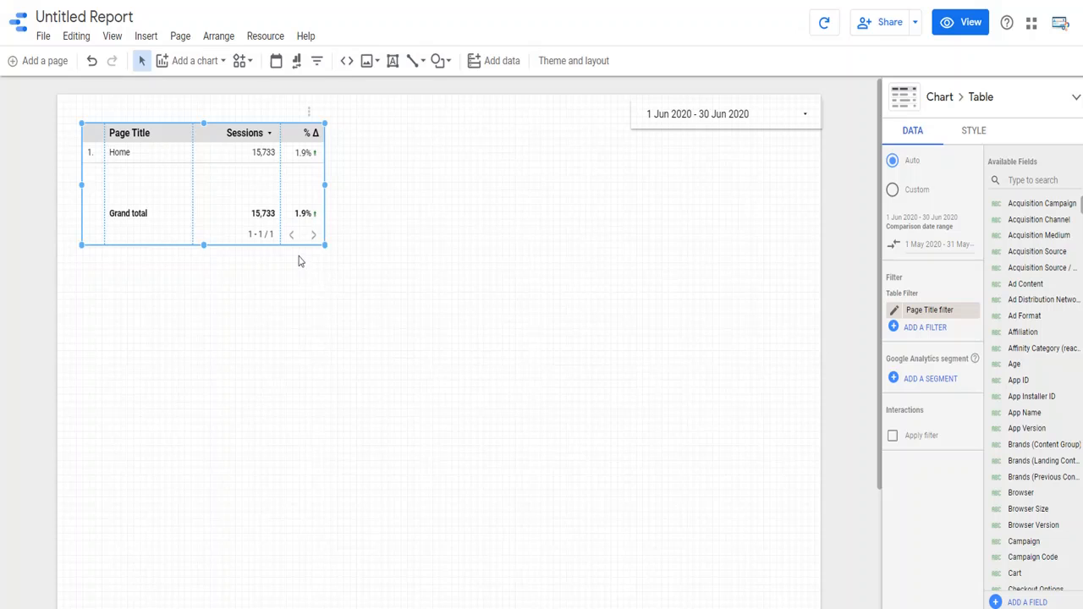
Enlarge the table in width and height and look over its style settings
left_click_drag(325, 246, 387, 420)
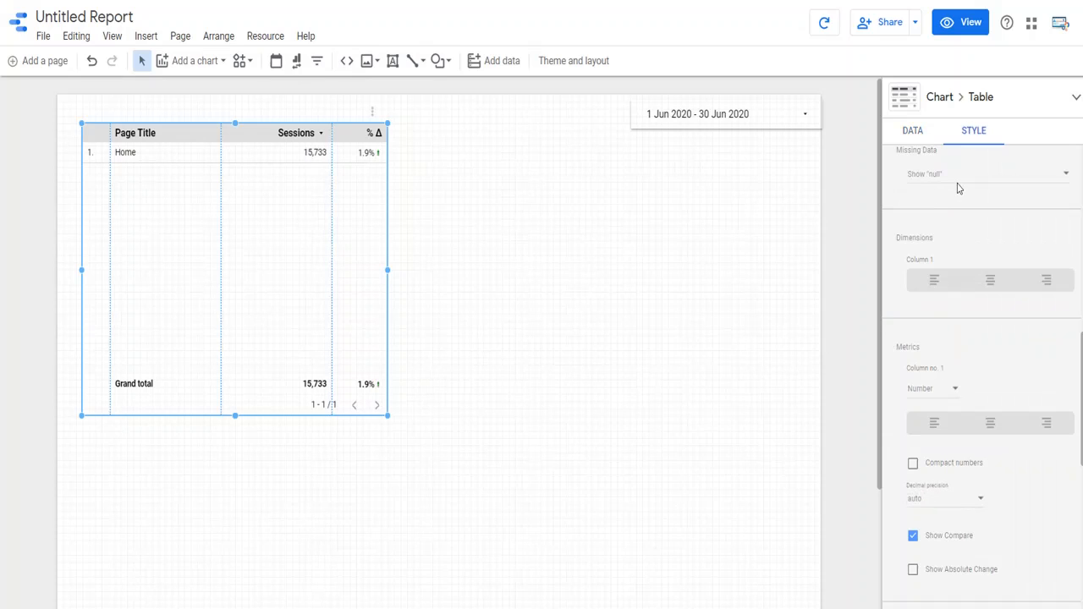
scroll(962, 203, "up", 7)
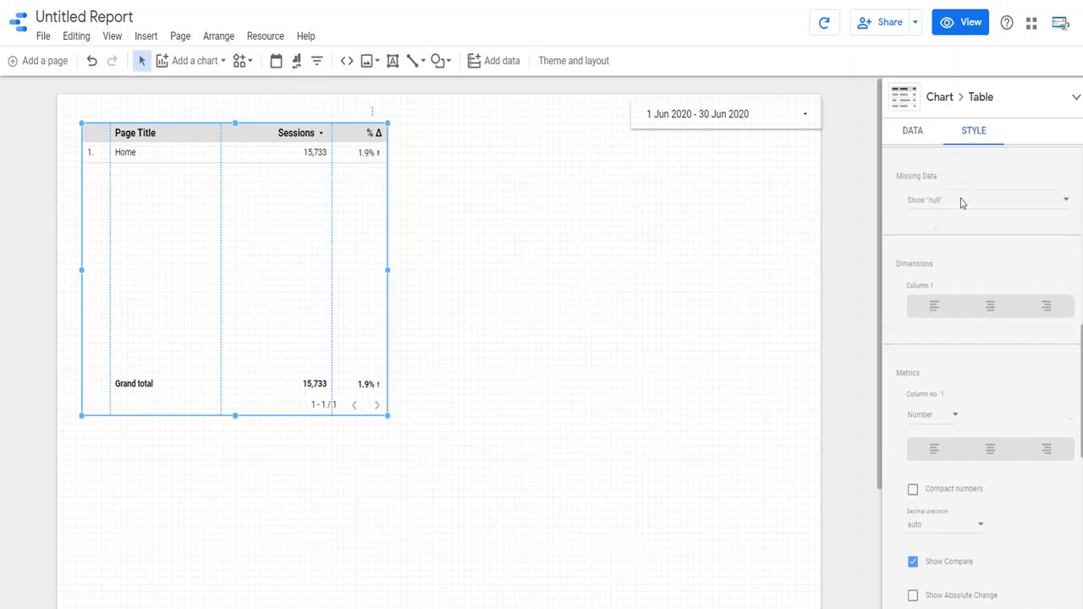
scroll(961, 202, "up", 1)
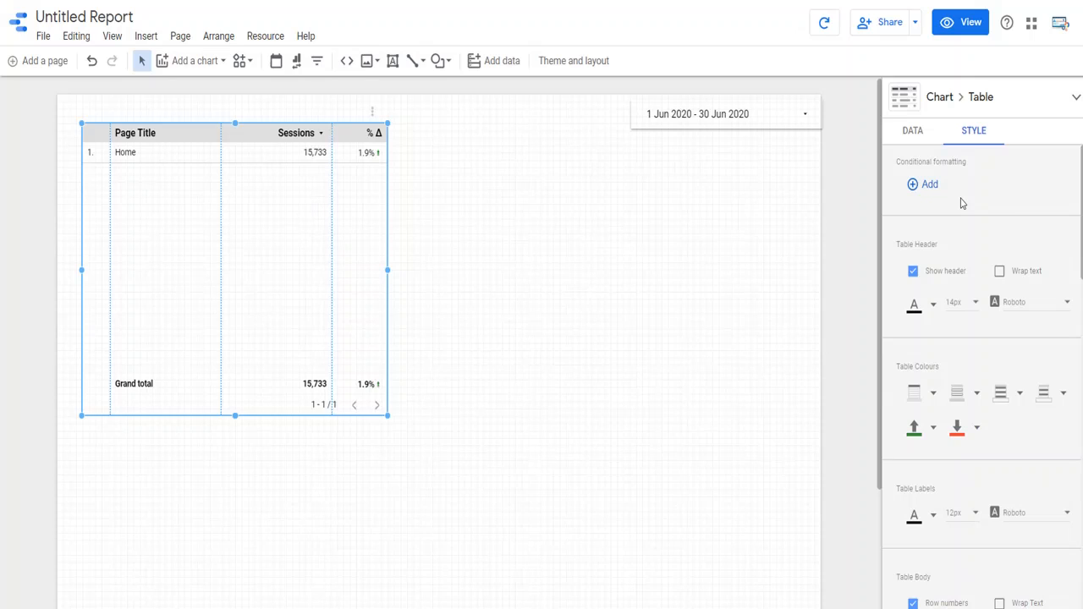
Add a text box beside the table, below the date range control, reading "Versus 1er au 31 Mai 2020"
left_click(392, 64)
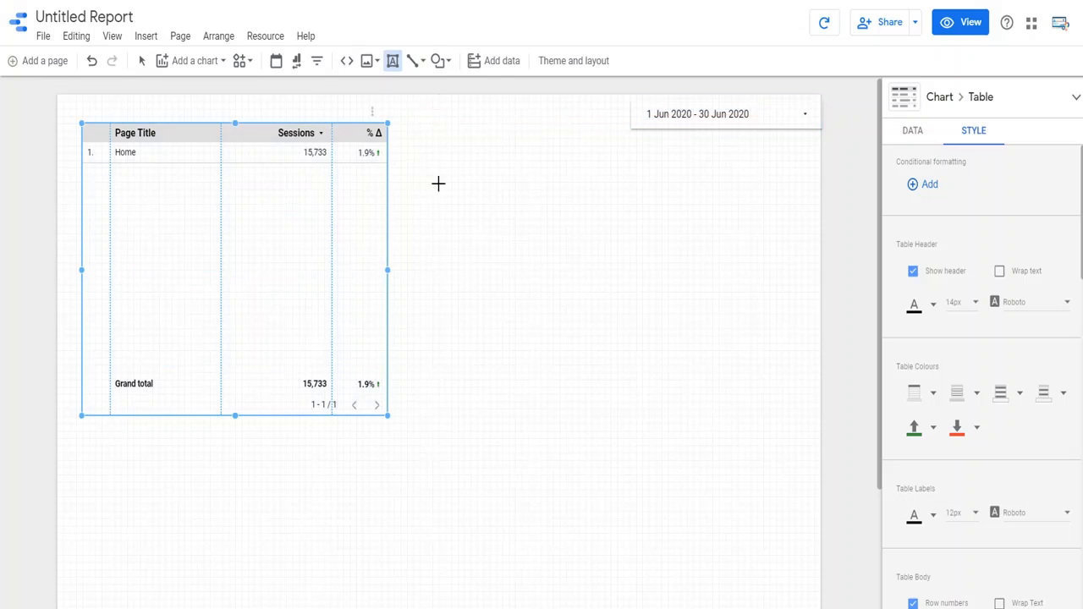
left_click_drag(423, 168, 581, 195)
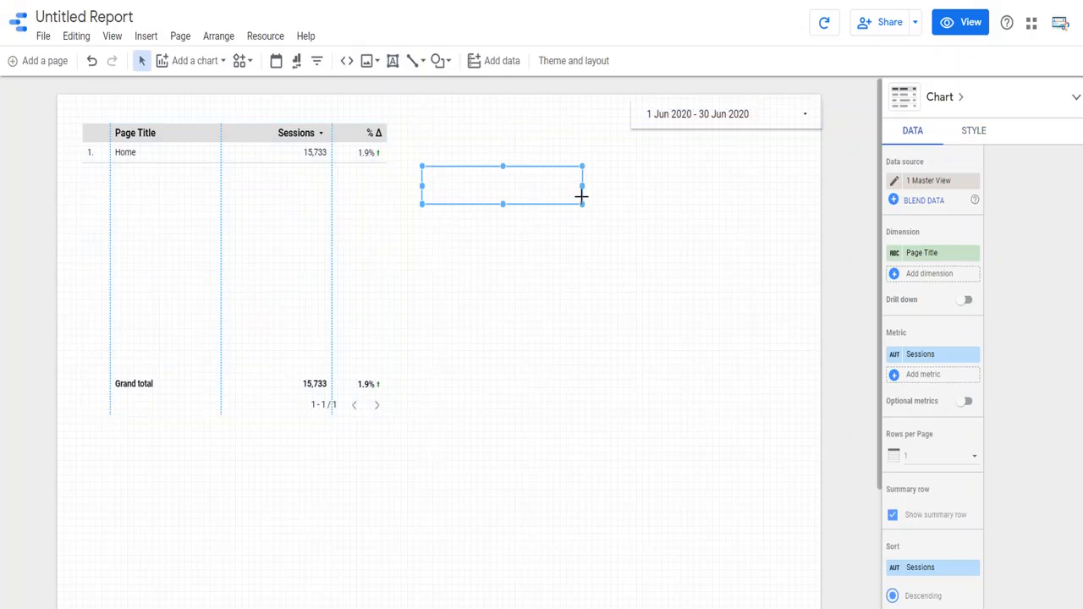
type("Versus 1e")
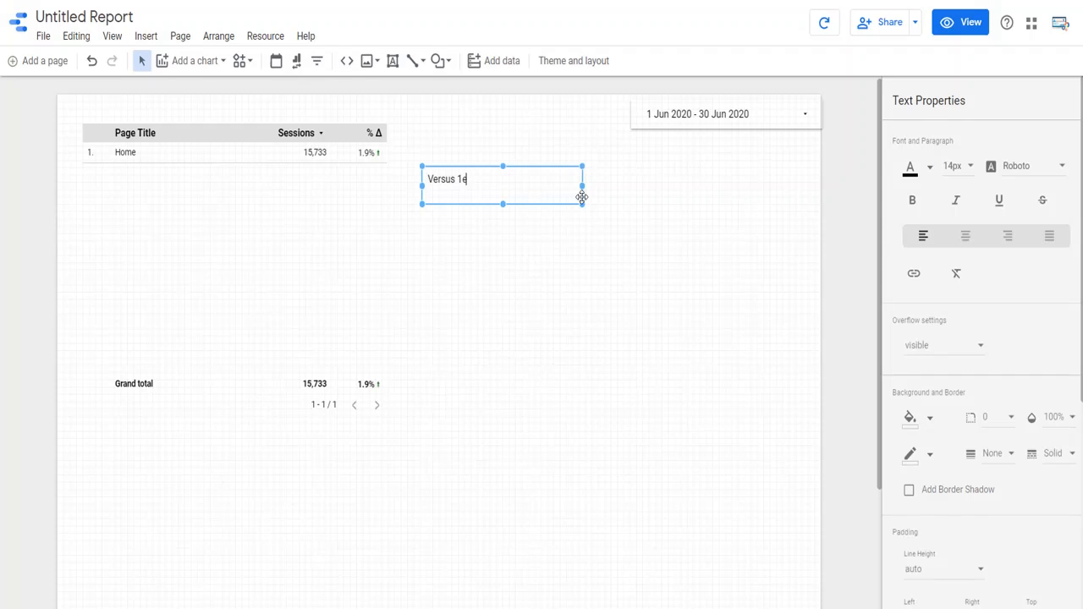
type("r au 31 Mai 2020")
left_click(656, 232)
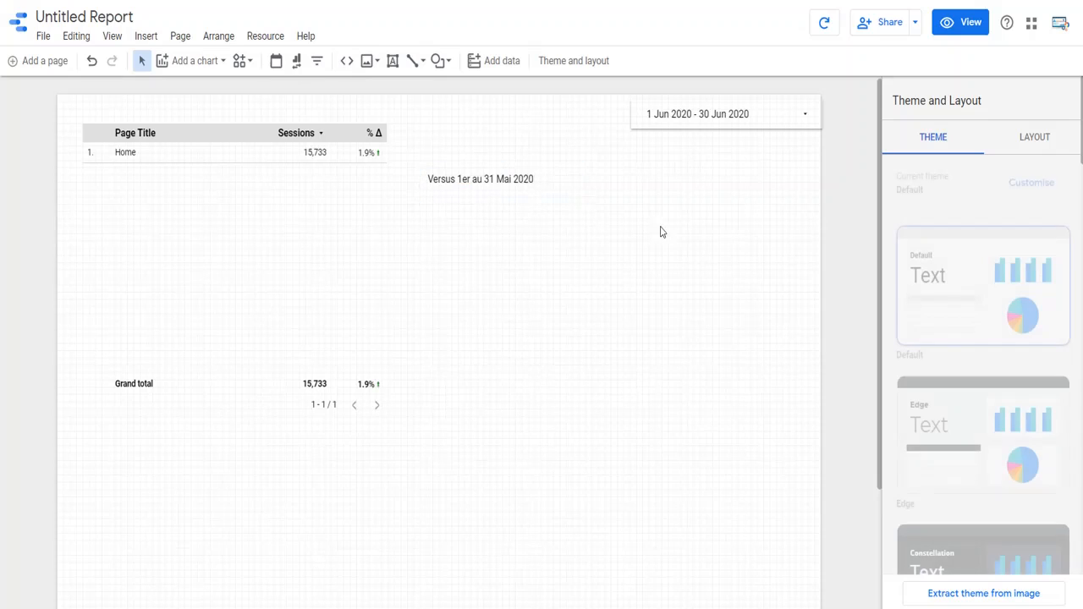
Set the comparison text's font size to 20px and widen its box so the text fits on one line
double_click(462, 183)
key("ctrl+a")
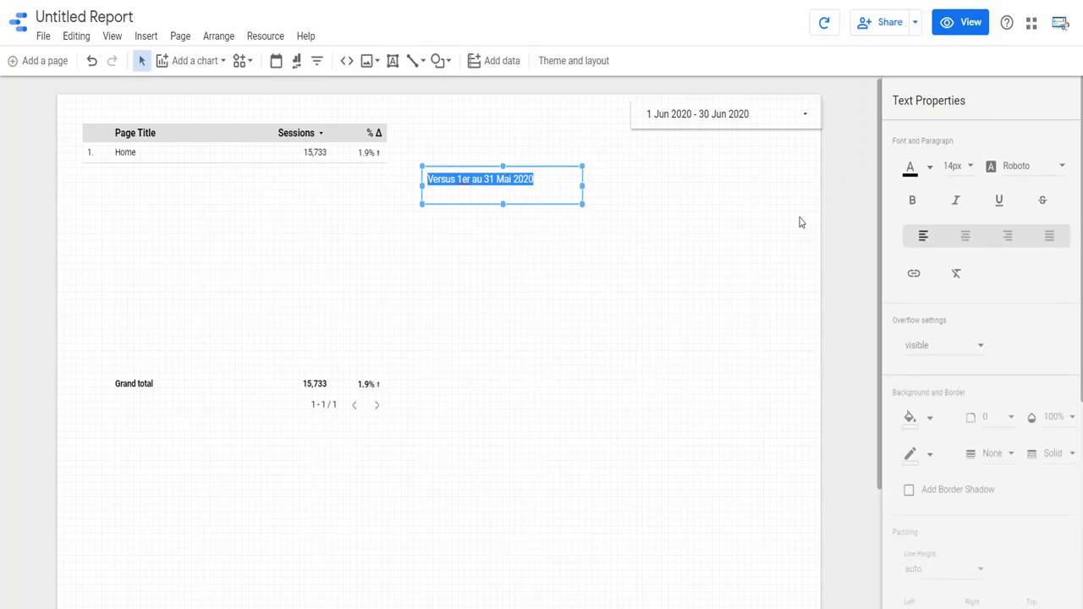
left_click(959, 180)
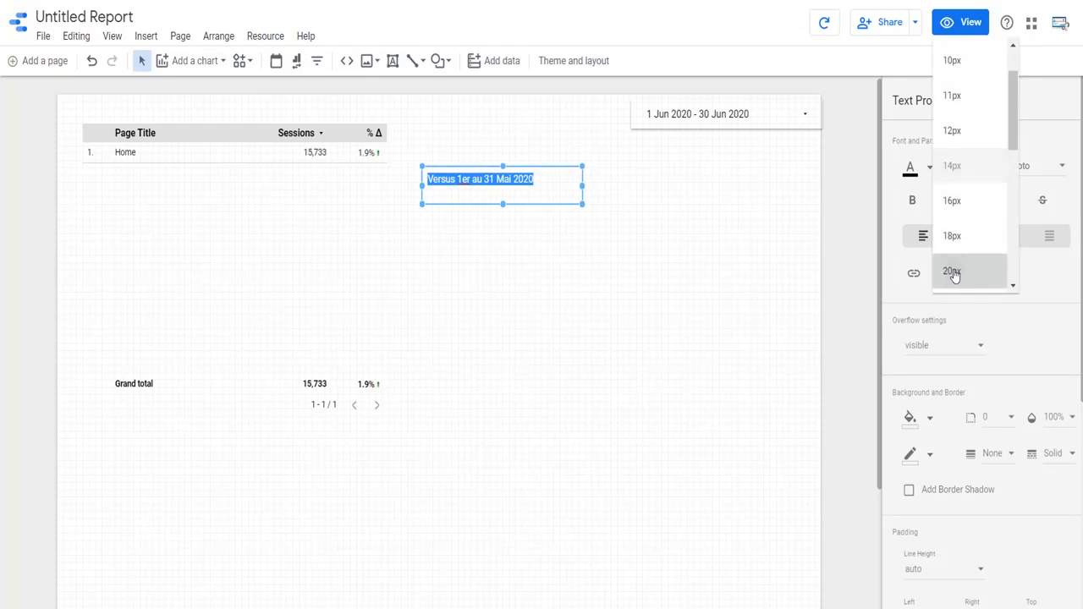
left_click(950, 271)
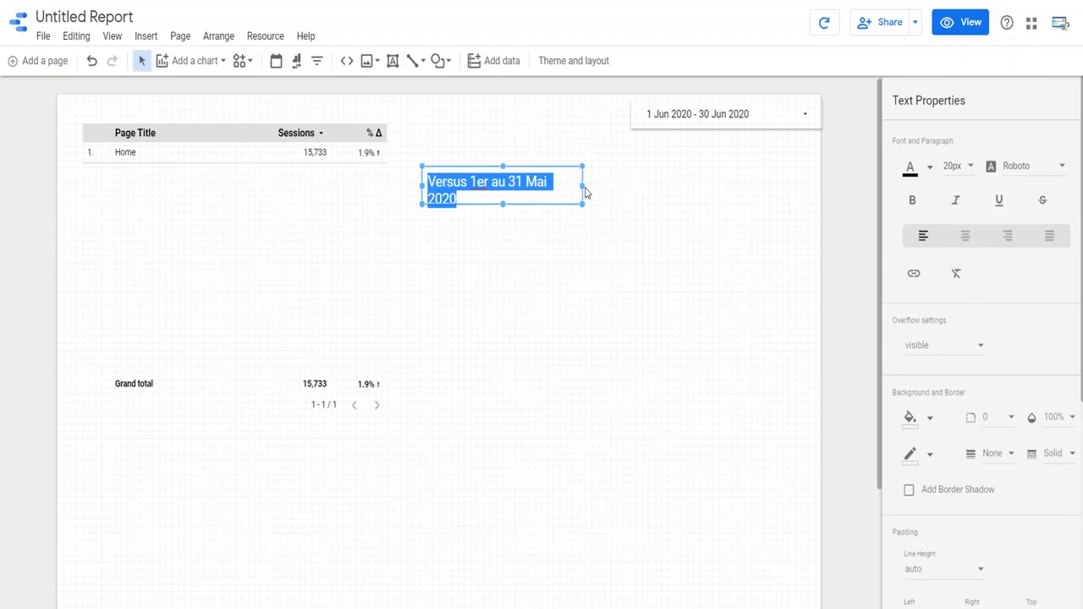
left_click_drag(585, 193, 657, 186)
left_click(827, 211)
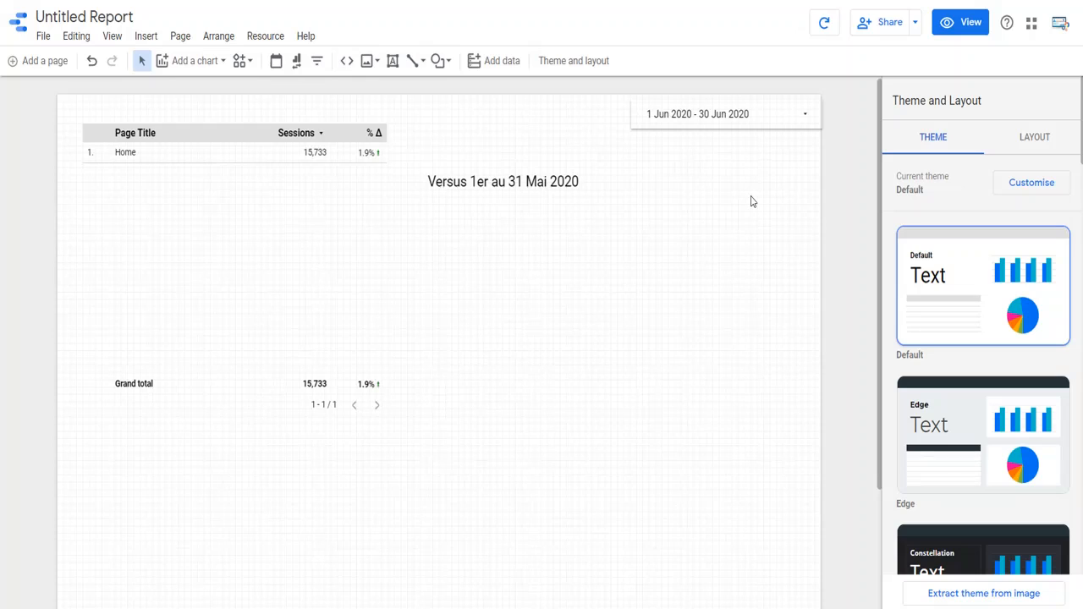
left_click(539, 179)
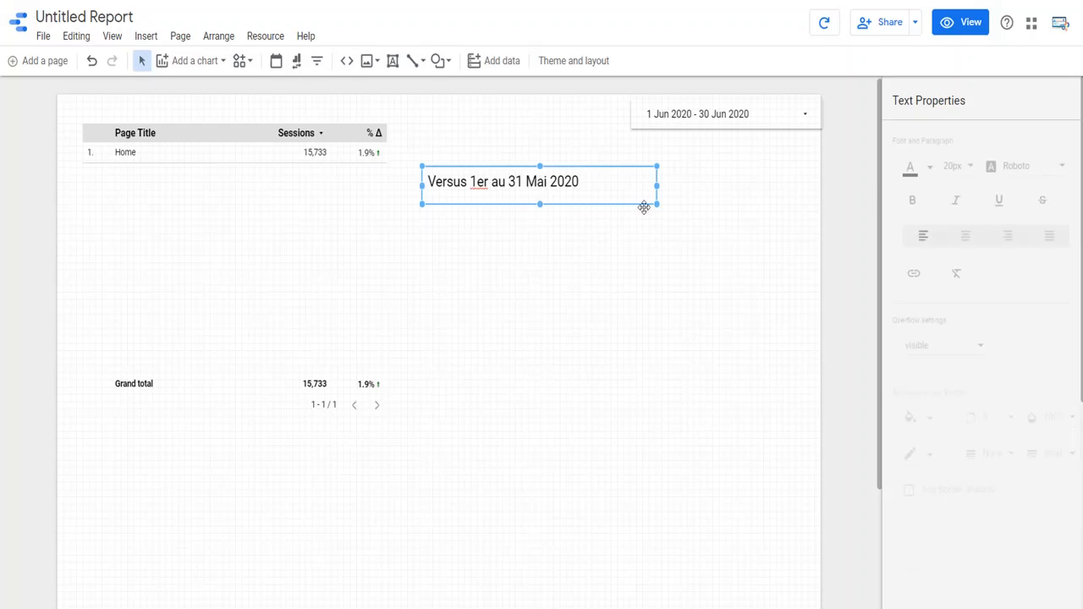
Try hiding and restoring the table header, and set the header font size to 16px
left_click(265, 155)
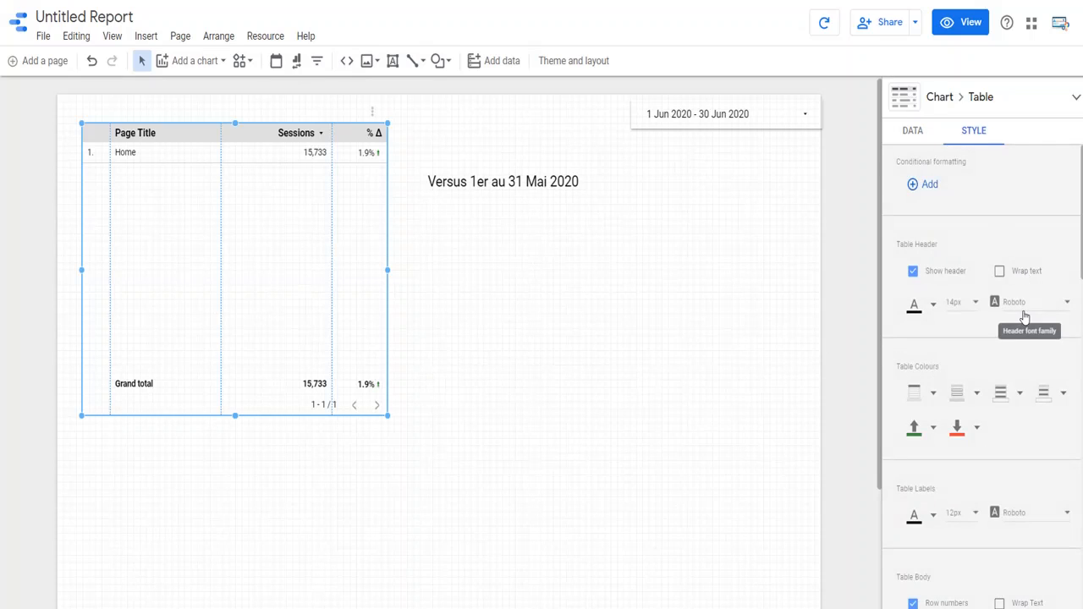
scroll(1016, 296, "down", 1)
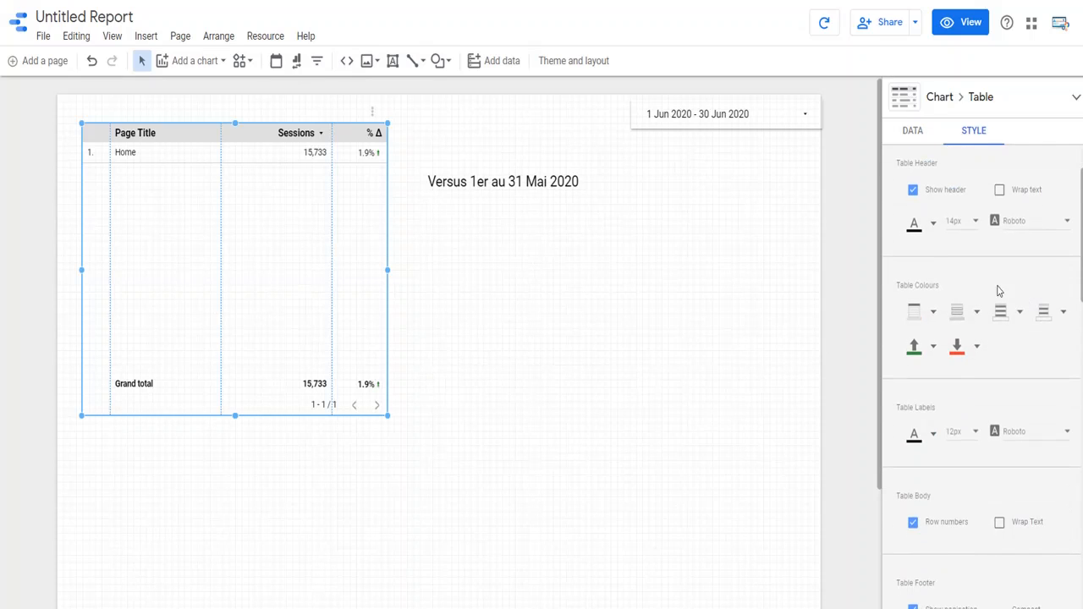
left_click(913, 193)
left_click(913, 192)
scroll(1020, 258, "down", 1)
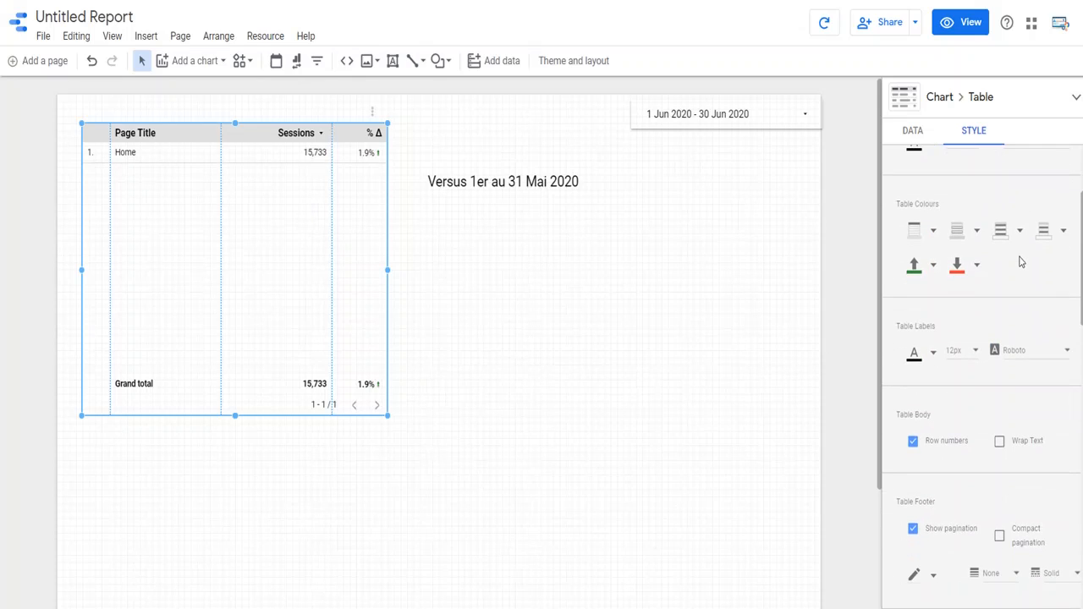
scroll(1021, 262, "up", 1)
left_click(961, 224)
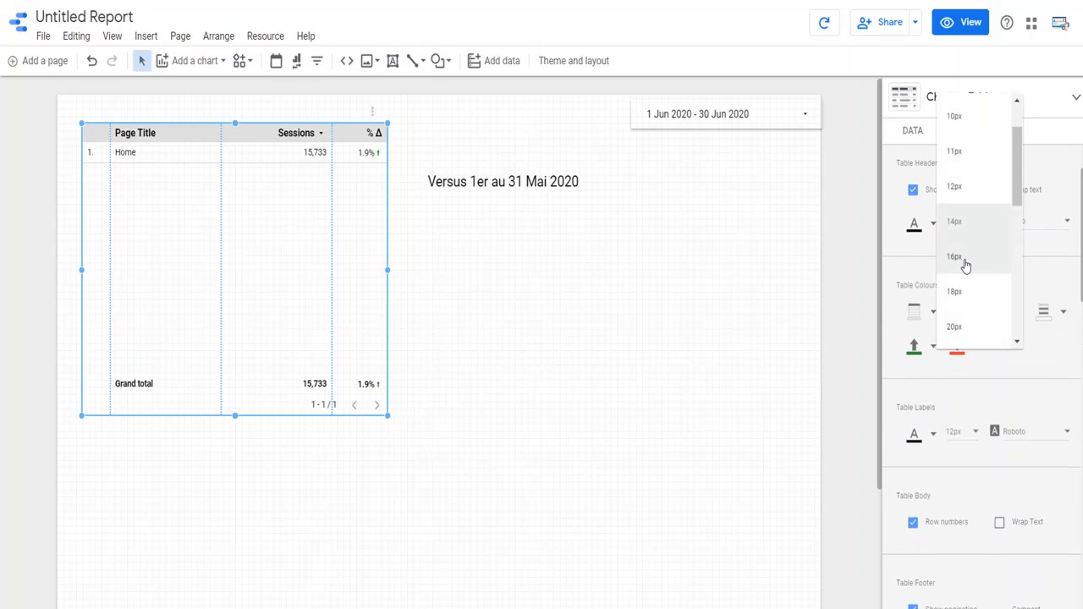
left_click(966, 262)
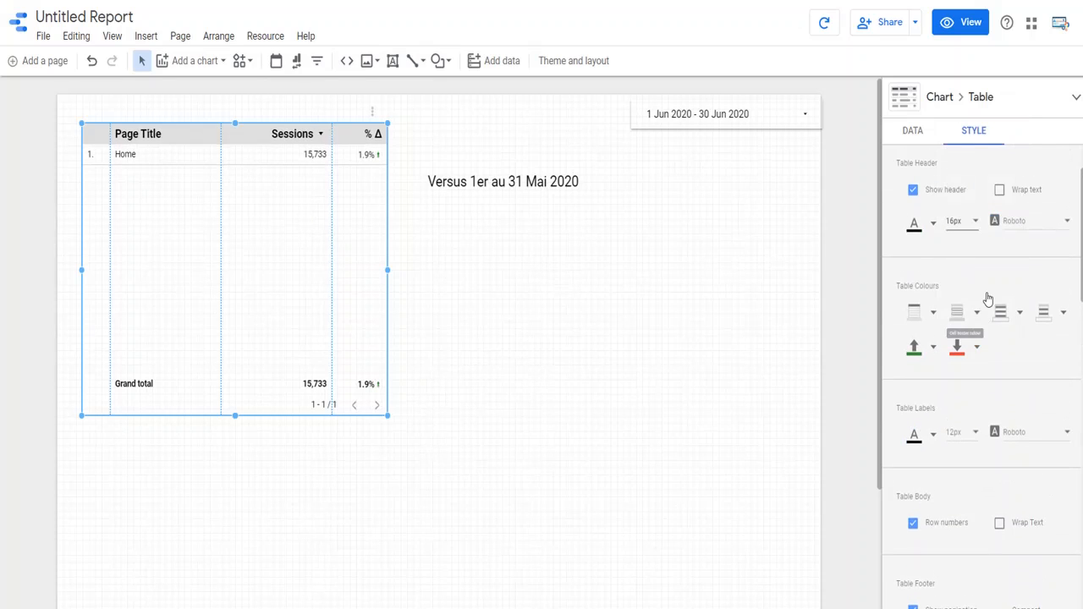
Try inverted change colours for the table: green for negative change and dark red for positive change
scroll(988, 296, "down", 1)
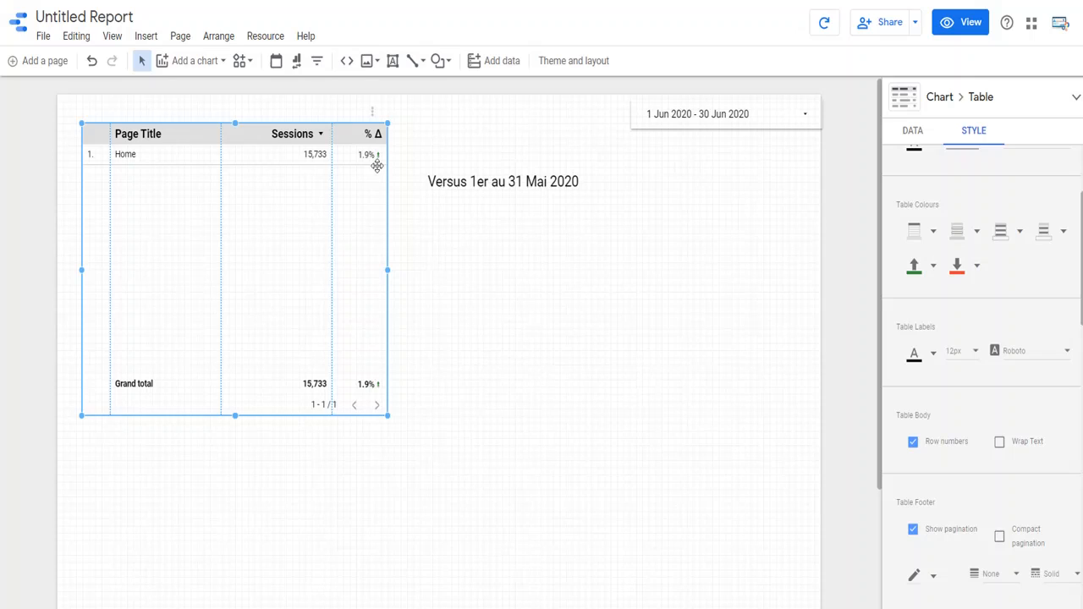
left_click(957, 271)
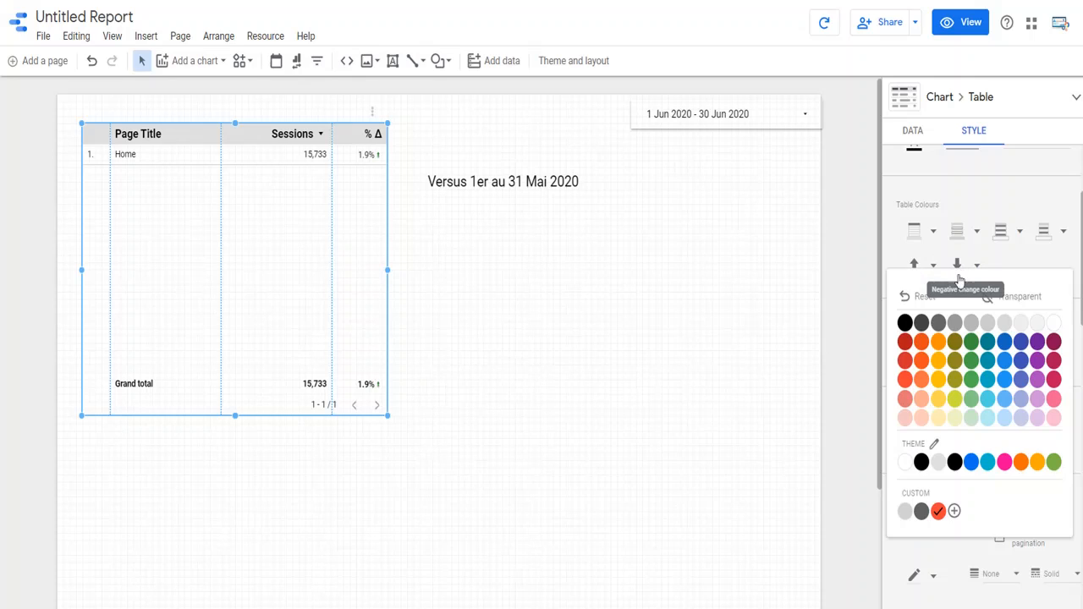
left_click(972, 345)
left_click(957, 268)
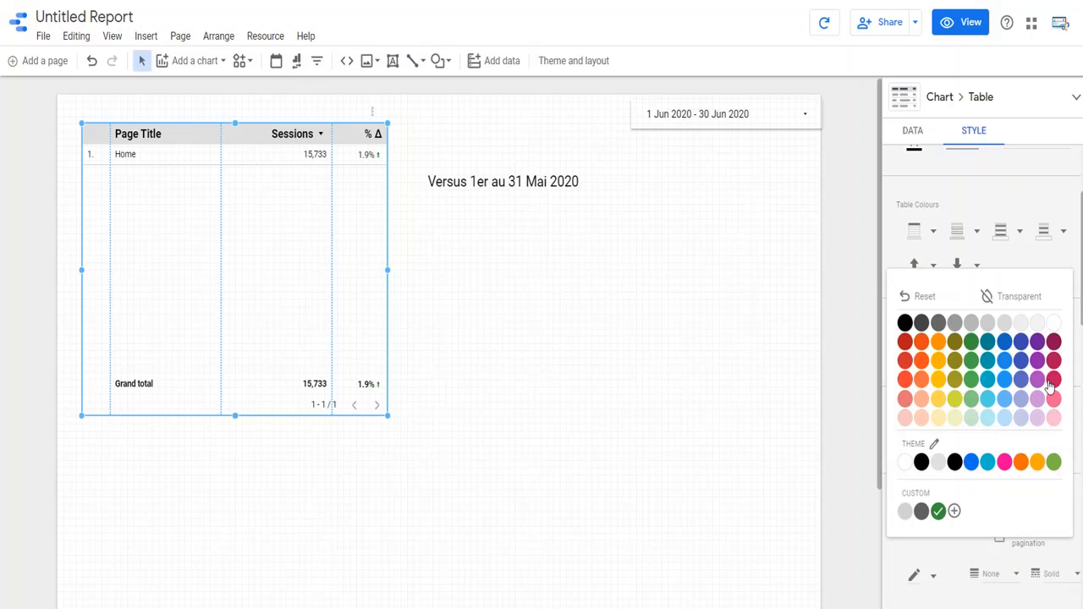
left_click(906, 342)
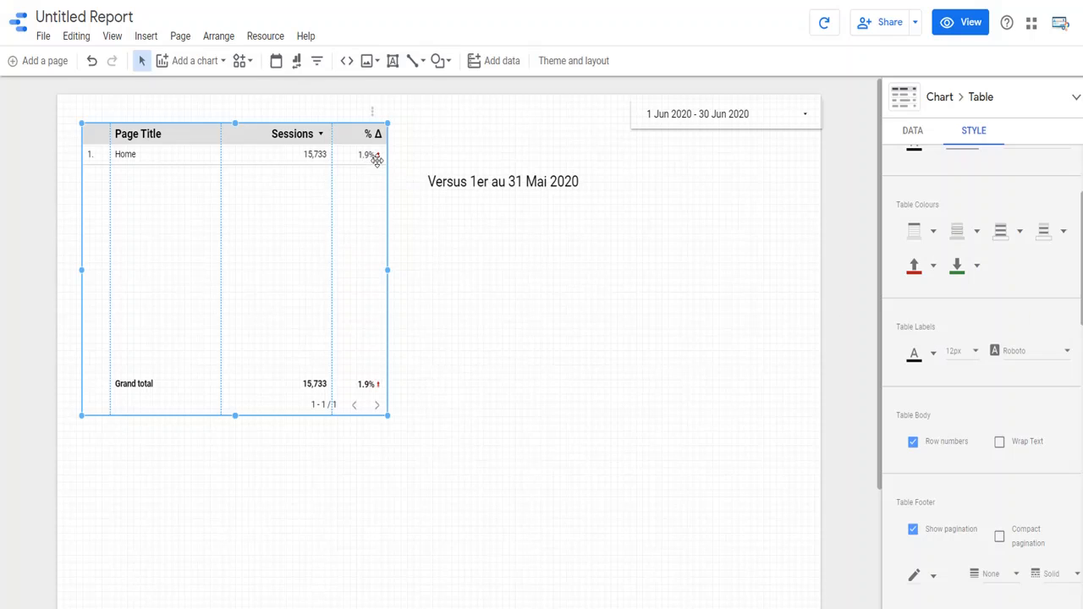
Set the table's positive change colour to green and its negative change colour to dark red
left_click(931, 268)
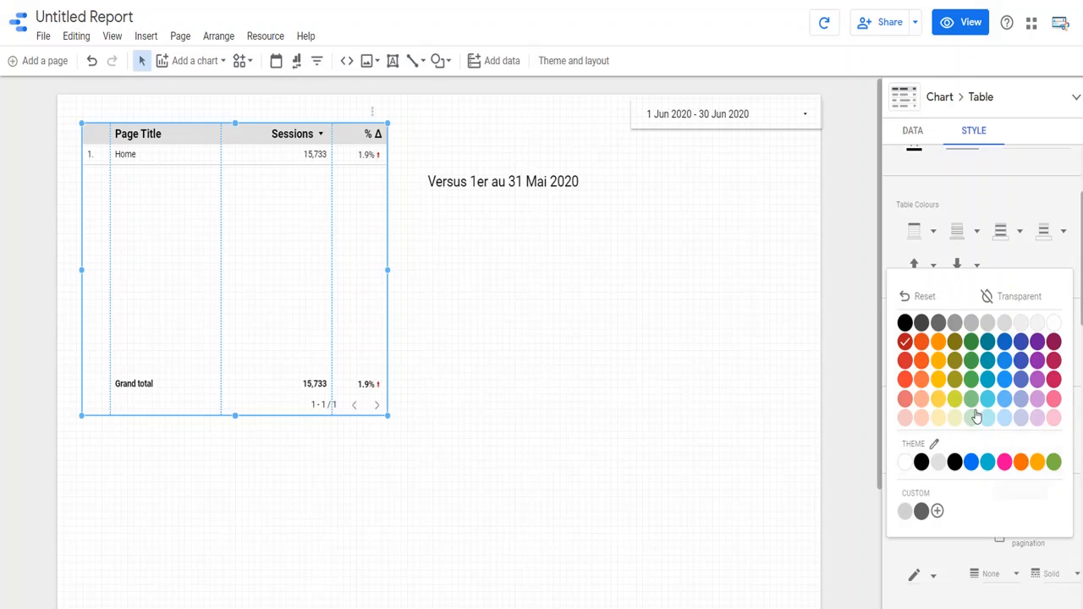
left_click(971, 341)
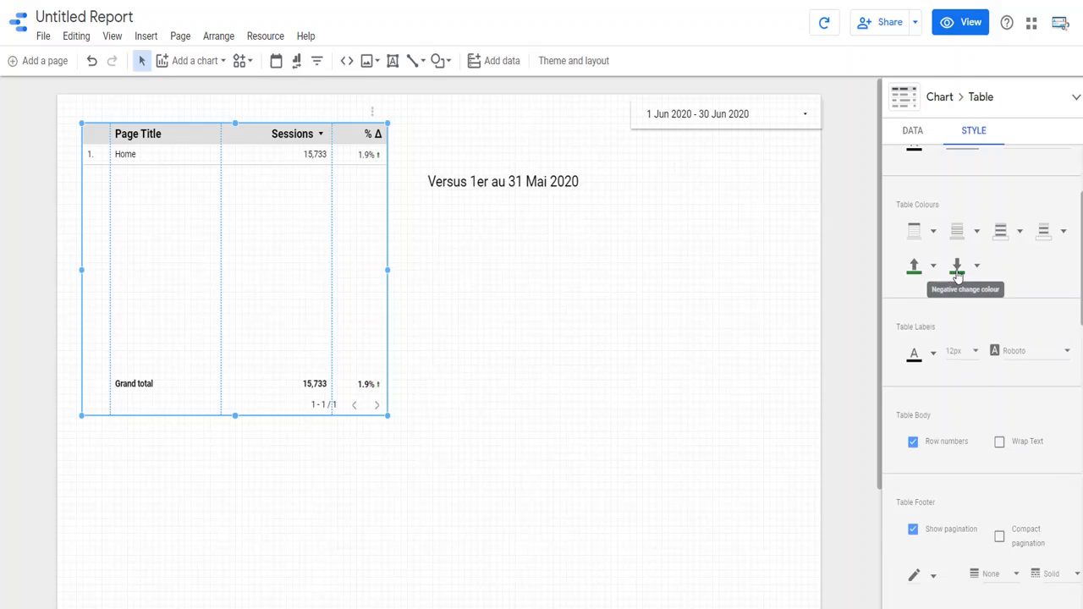
left_click(957, 267)
left_click(905, 341)
Hide the row numbers in the table body and the pagination in the table footer
scroll(952, 335, "down", 3)
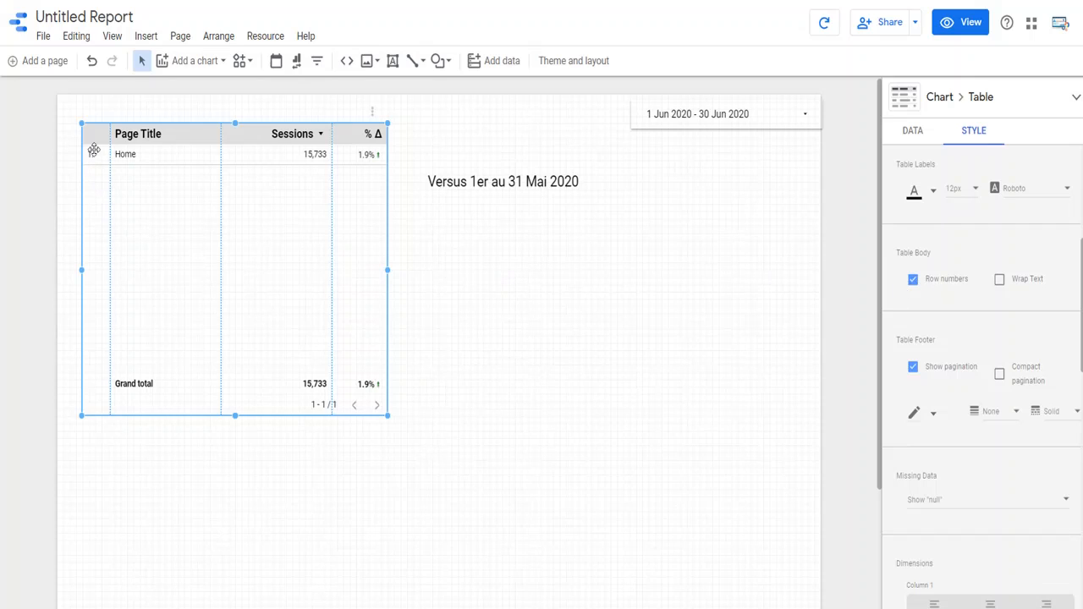
left_click(915, 280)
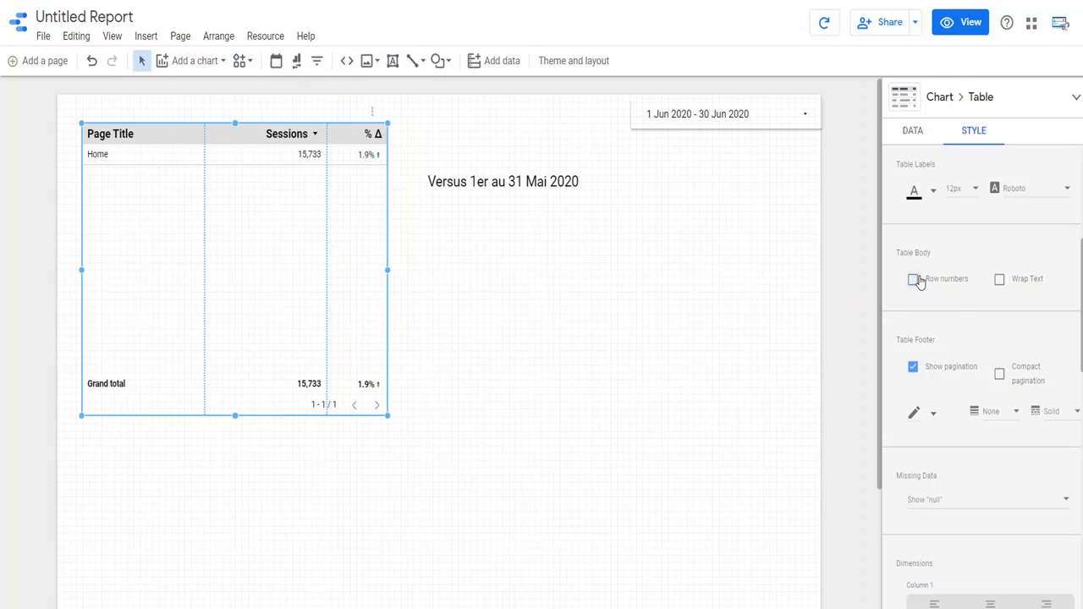
scroll(965, 307, "down", 1)
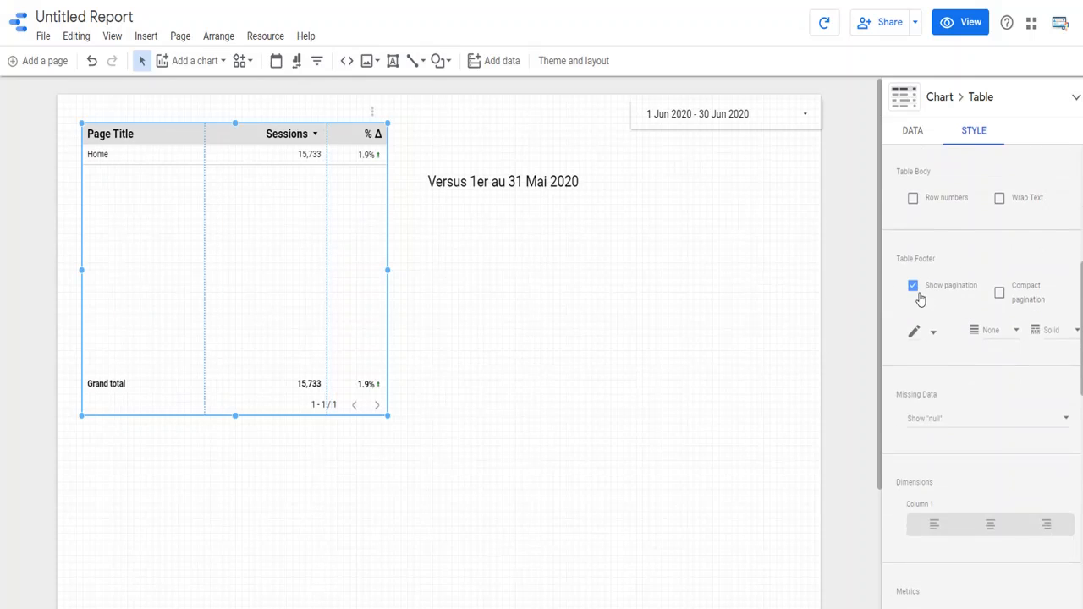
left_click(319, 422)
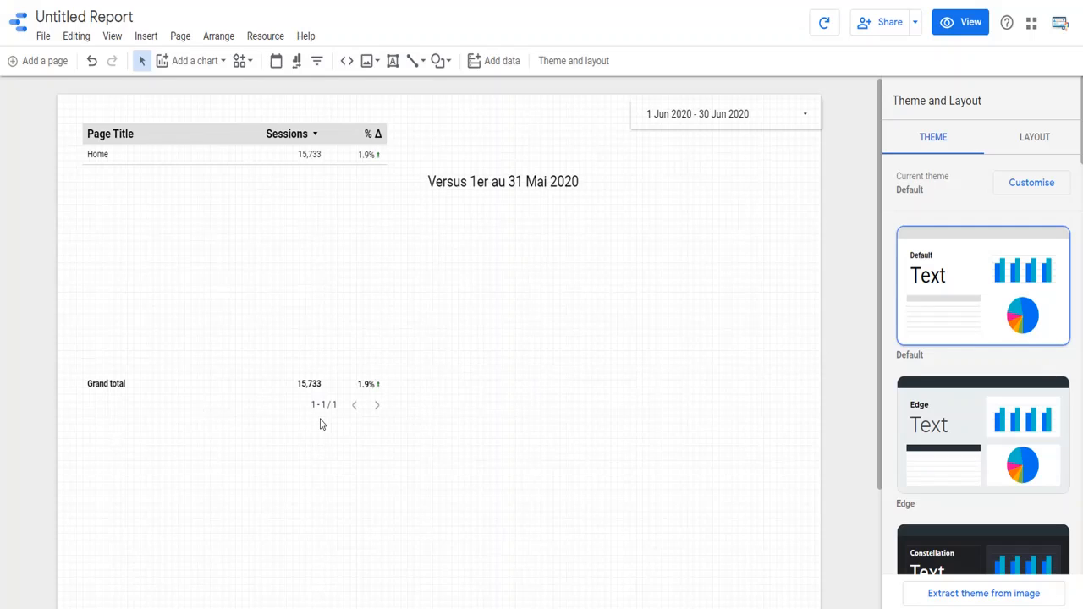
left_click(245, 262)
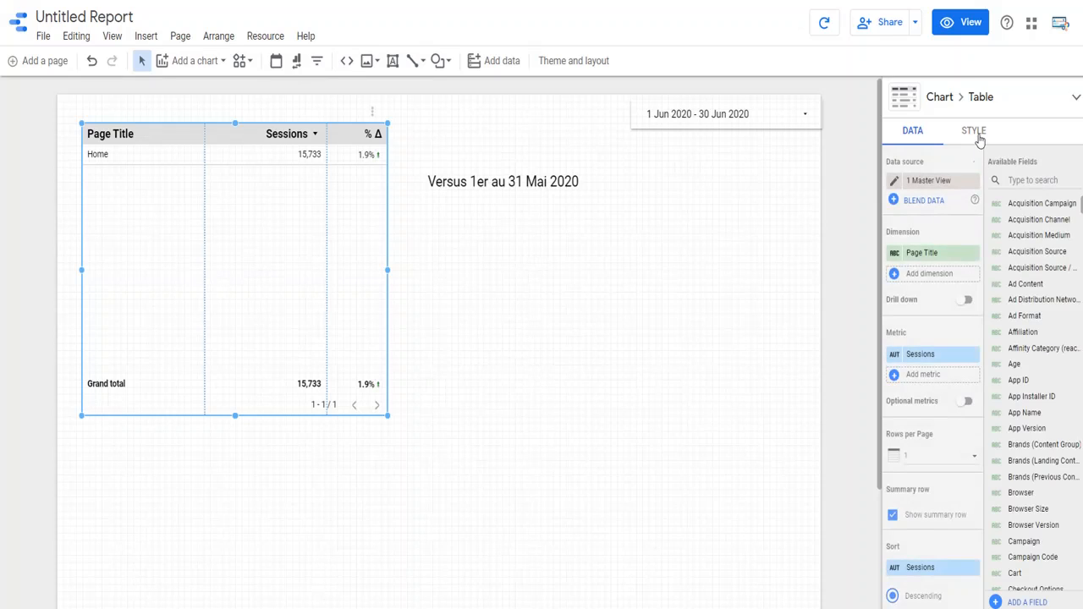
left_click(979, 140)
scroll(951, 367, "down", 4)
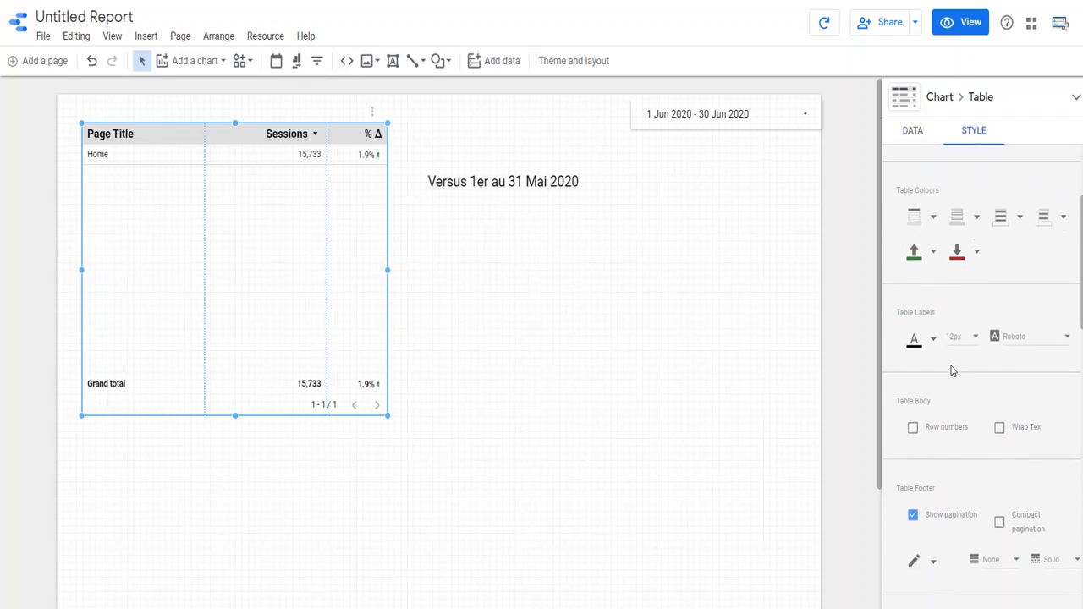
left_click(911, 366)
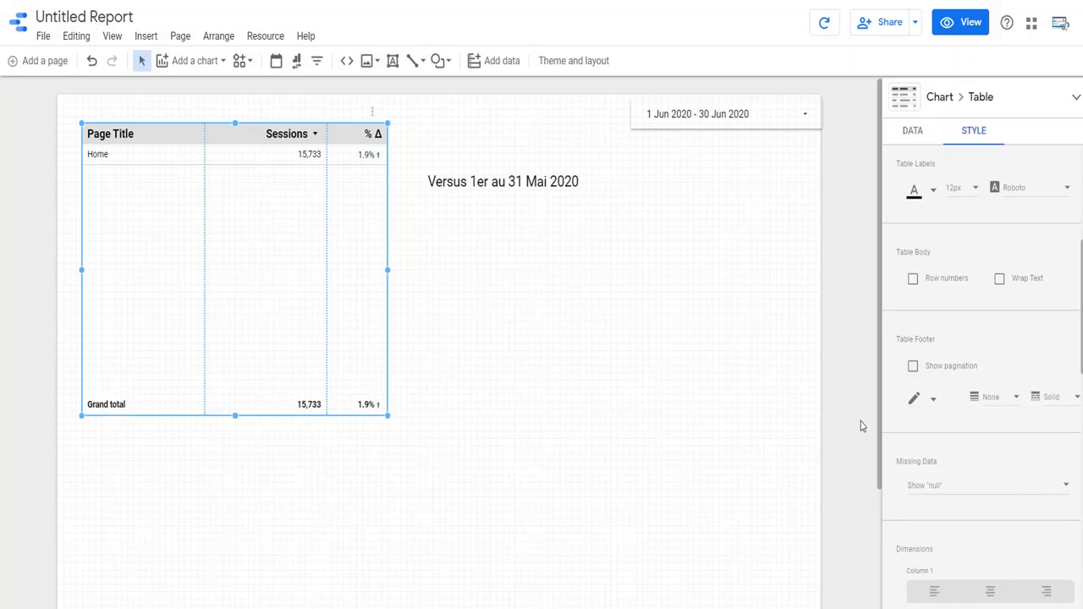
Try the Show Absolute Change option for the Sessions metric and switch it off again
scroll(901, 387, "down", 5)
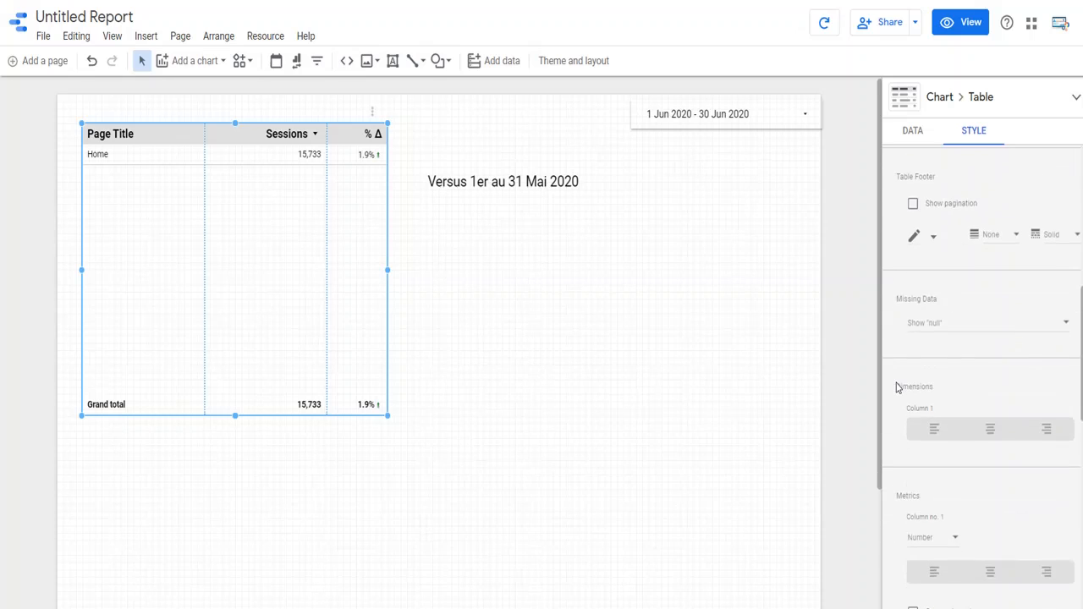
scroll(898, 387, "down", 1)
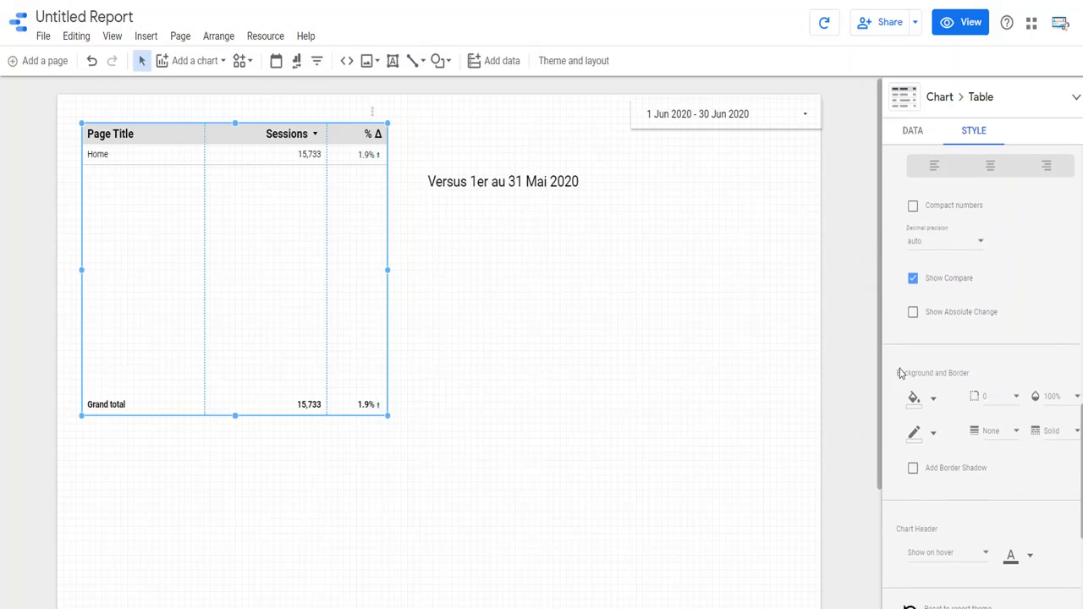
left_click(912, 313)
left_click(913, 312)
scroll(891, 308, "down", 1)
Display the Sessions metric column as a heat map
scroll(891, 308, "up", 2)
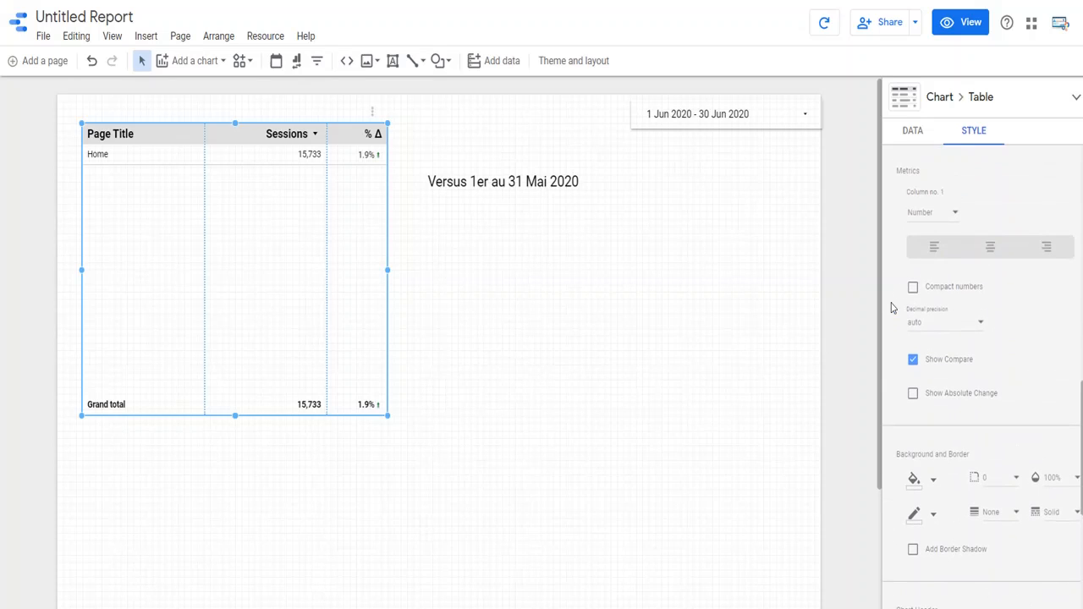
scroll(891, 308, "up", 1)
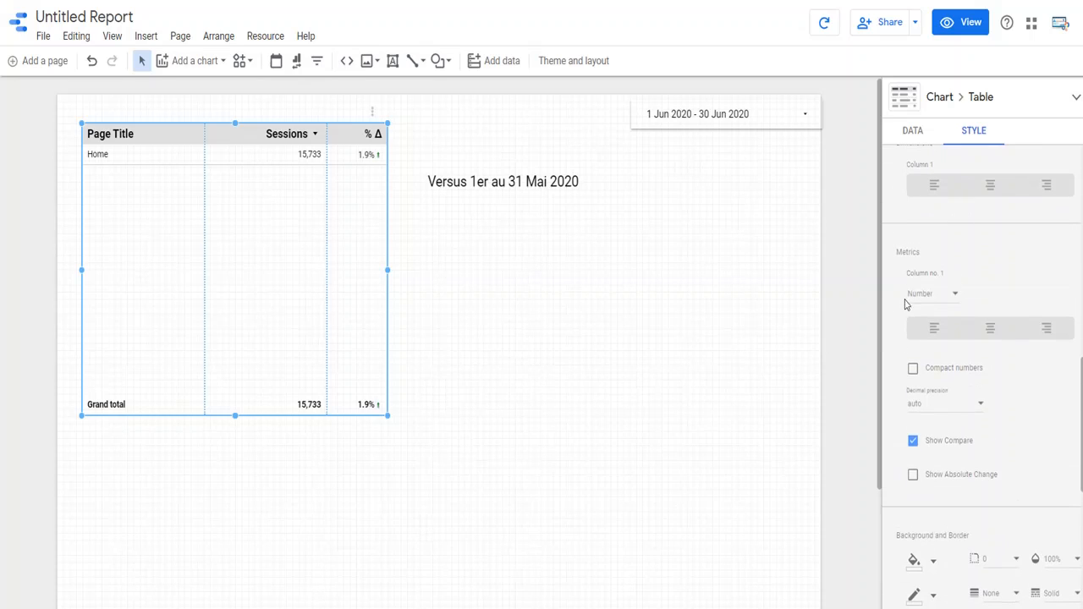
left_click(914, 296)
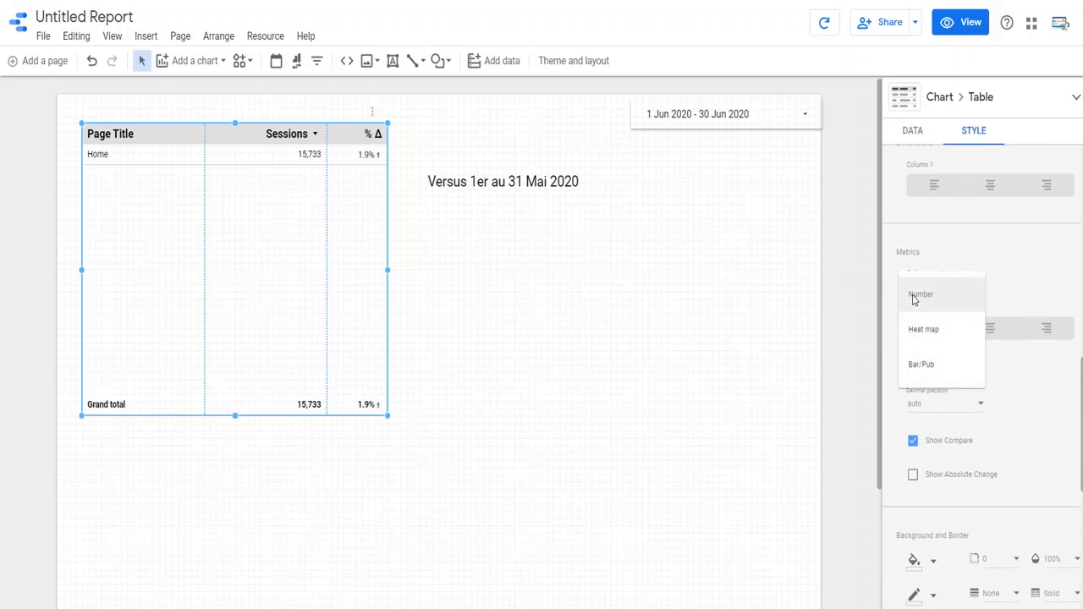
left_click(922, 336)
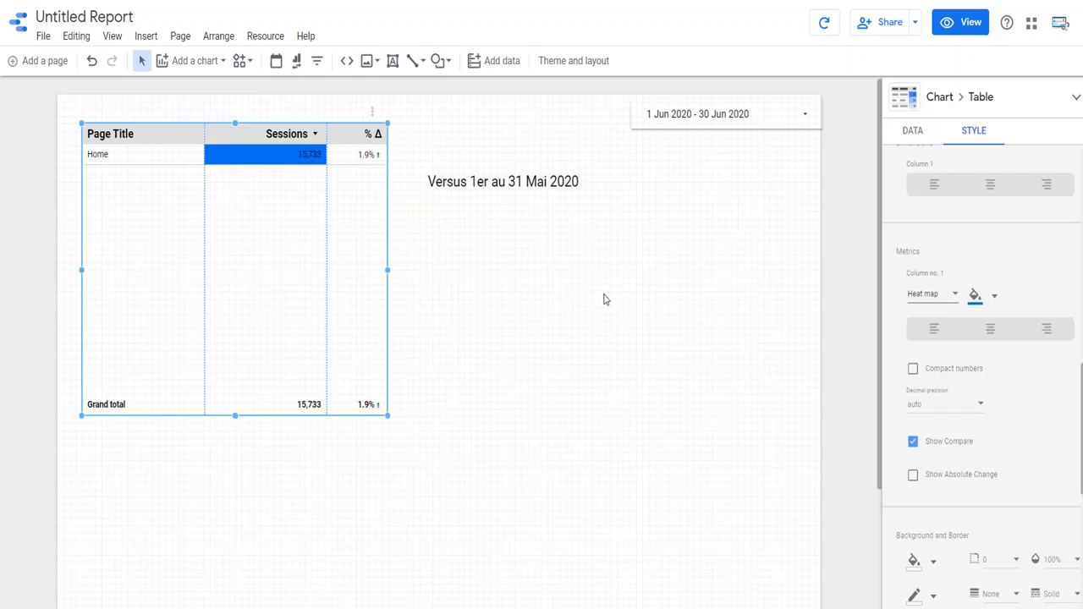
Return to the table's data settings and go to its Page Title filter
left_click(914, 136)
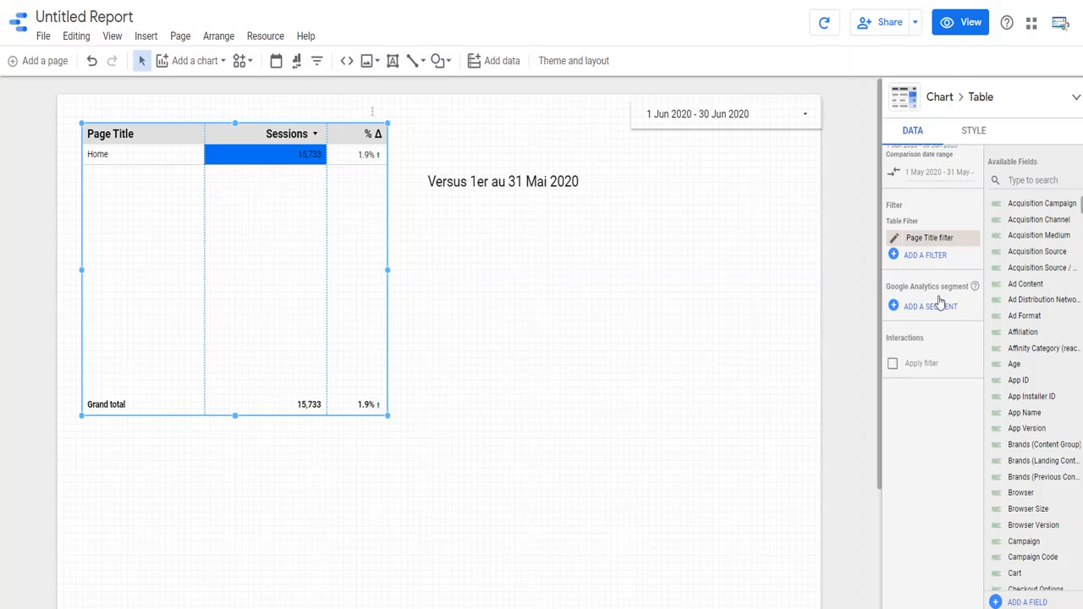
scroll(956, 254, "up", 2)
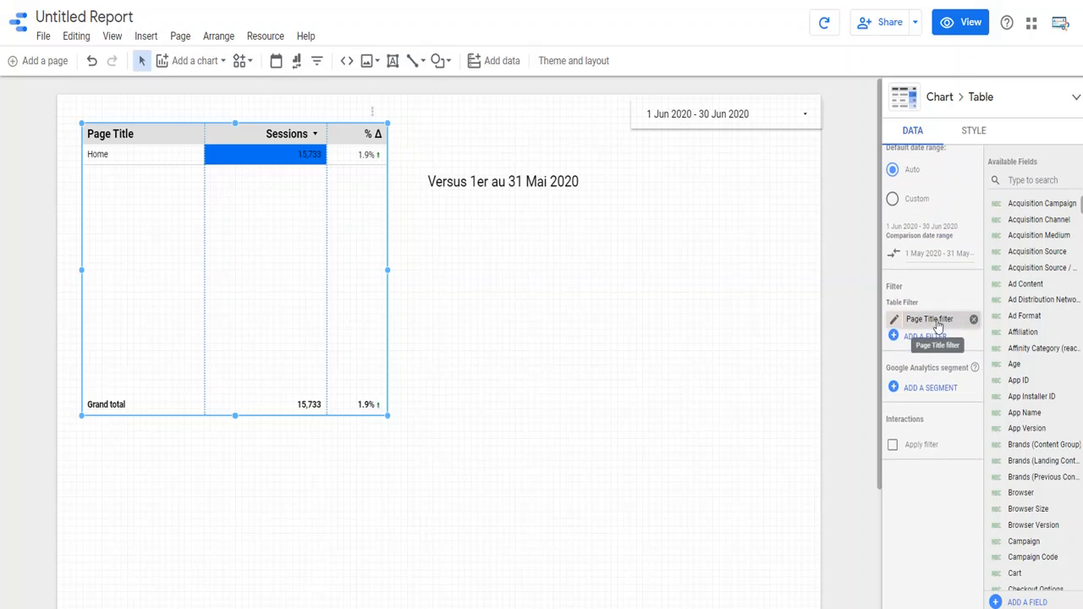